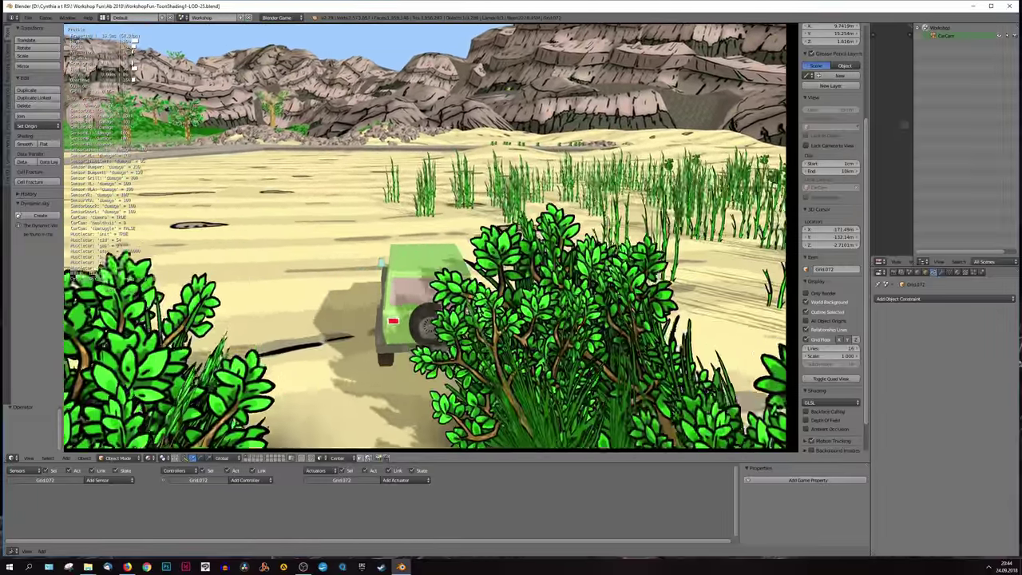
Reset the jeep with R, then choose QUIT in the game menu to return to Blender
{"action": "key", "text": "r"}
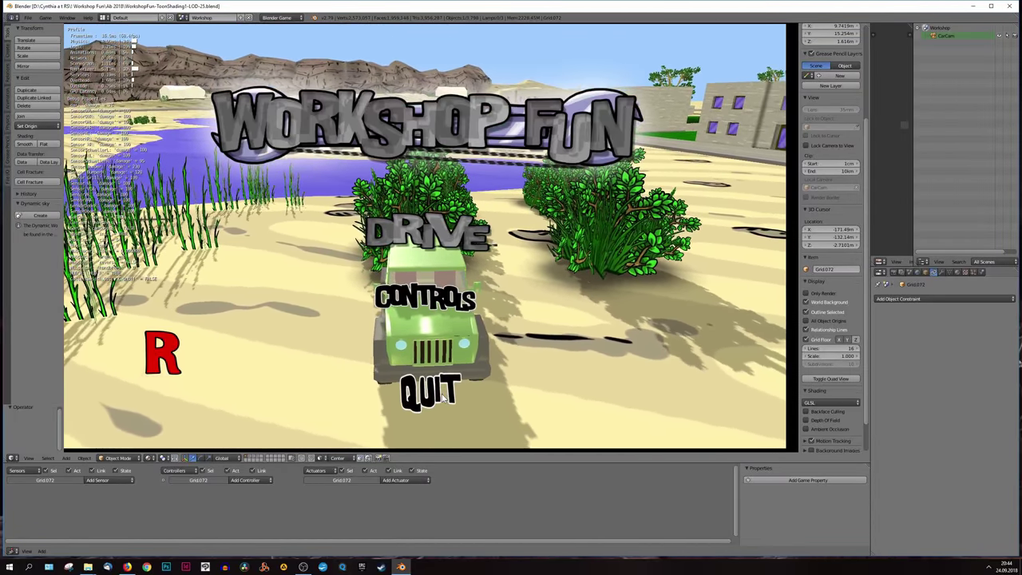
{"action": "left_click", "coordinate": [442, 395]}
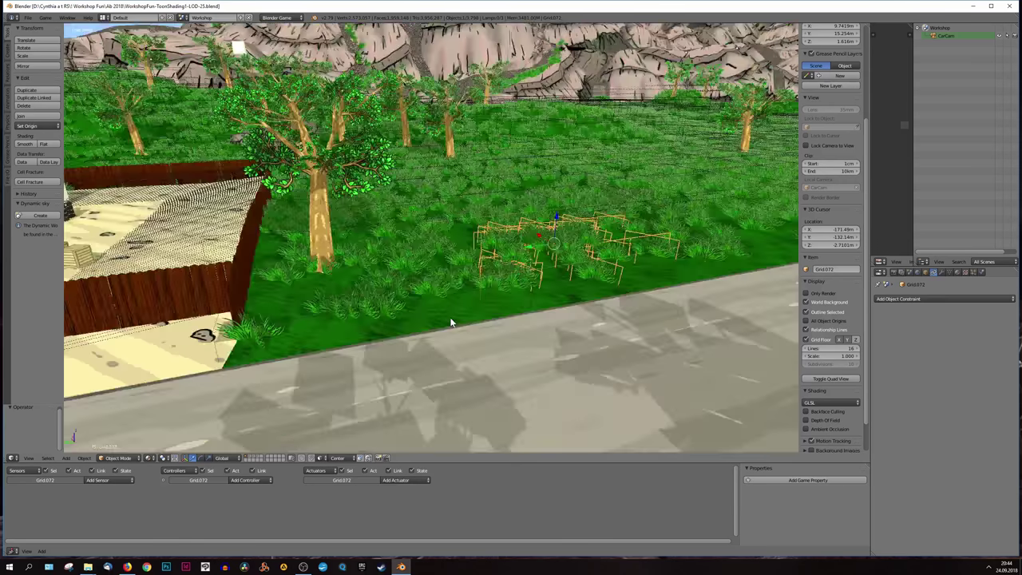
Frame the Longgrass.014 grass clump and enlarge the logic editor to show its Action actuator
{"action": "key", "text": "p"}
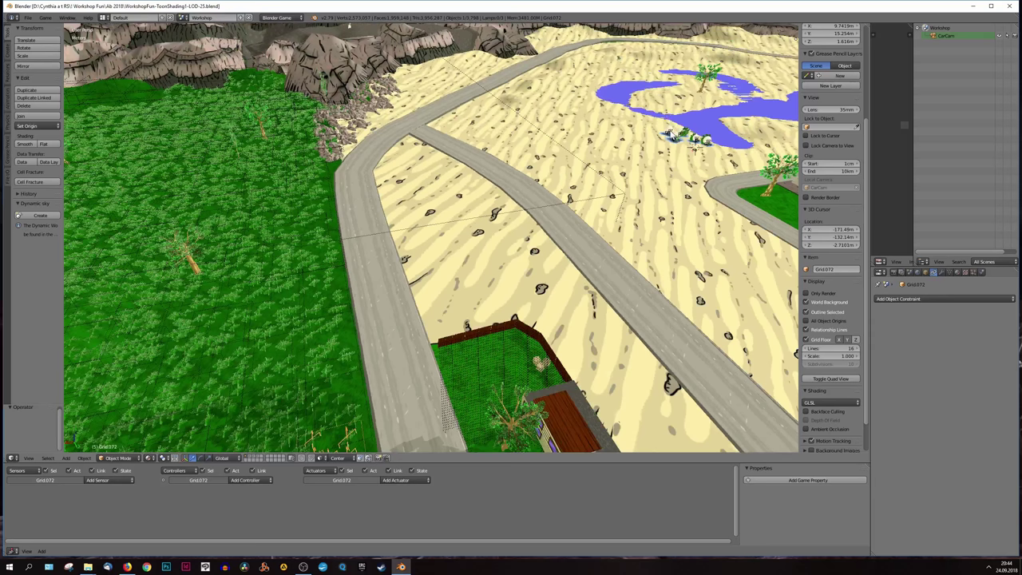
{"action": "right_click", "coordinate": [673, 136]}
{"action": "key", "text": "KP_Decimal"}
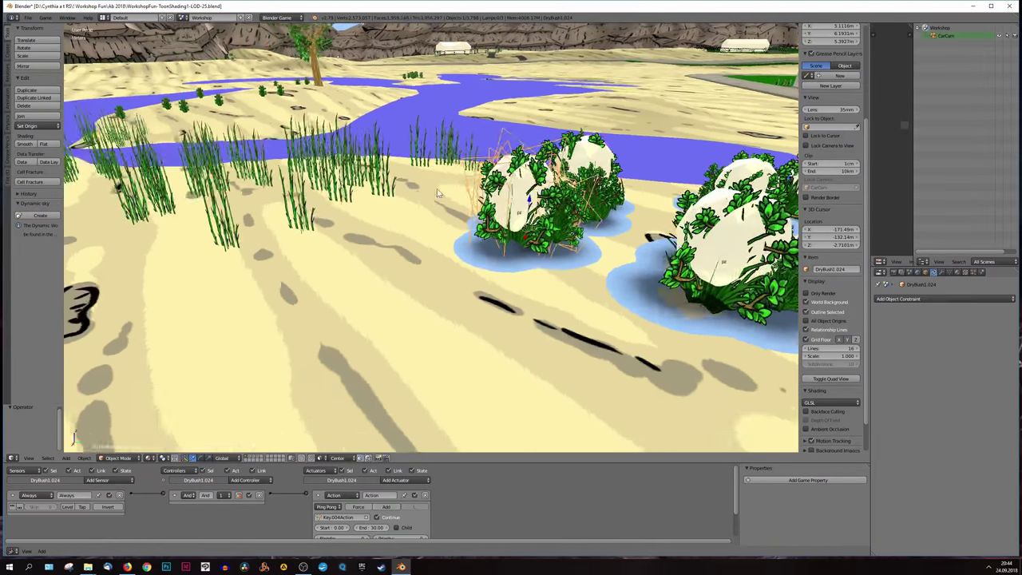
{"action": "mouse_move", "coordinate": [447, 240]}
{"action": "middle_mouse_down"}
{"action": "mouse_move", "coordinate": [435, 185]}
{"action": "mouse_move", "coordinate": [311, 204]}
{"action": "middle_mouse_up"}
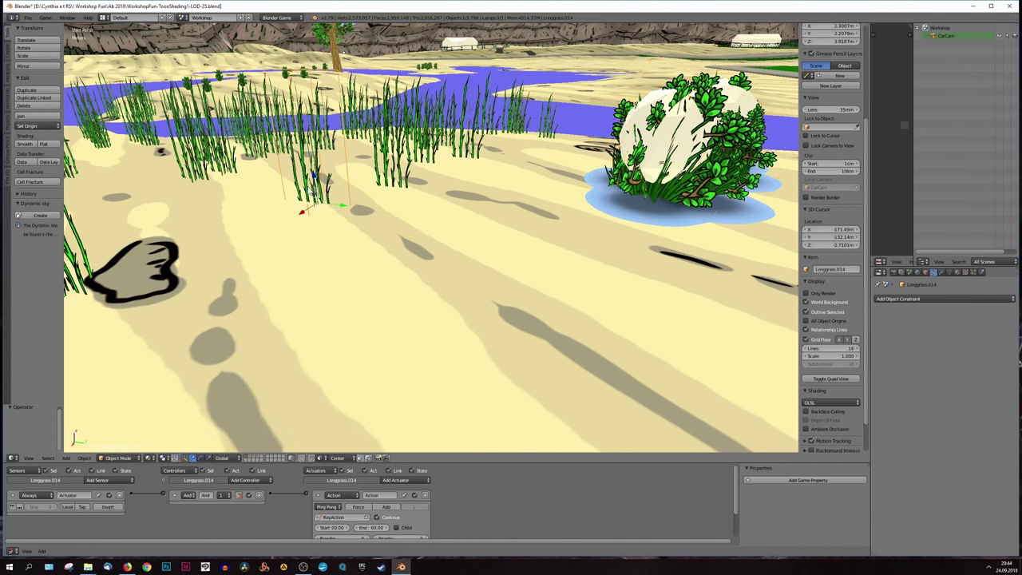
{"action": "key", "text": "KP_Decimal"}
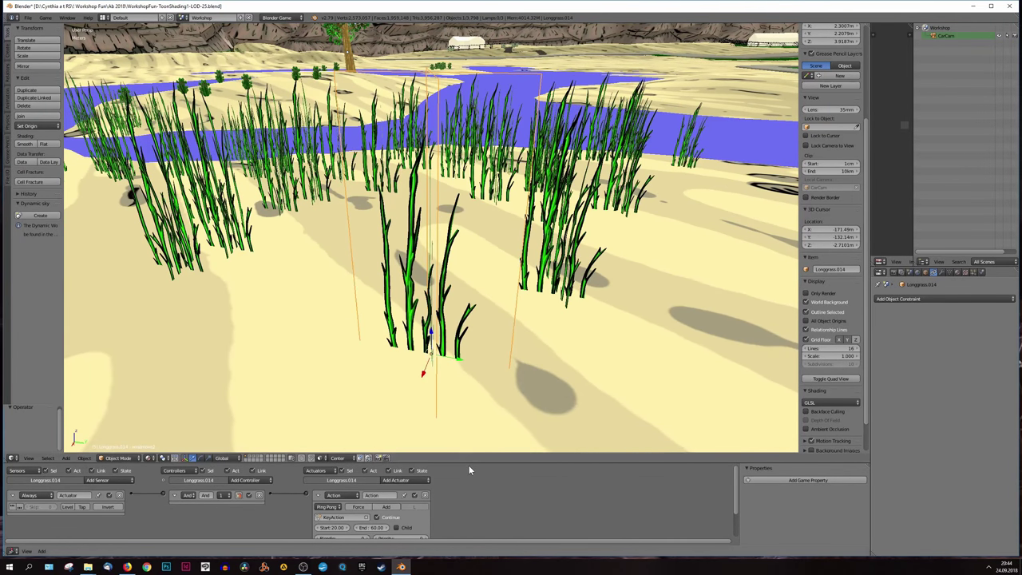
{"action": "left_click_drag", "start_coordinate": [464, 462], "coordinate": [465, 388]}
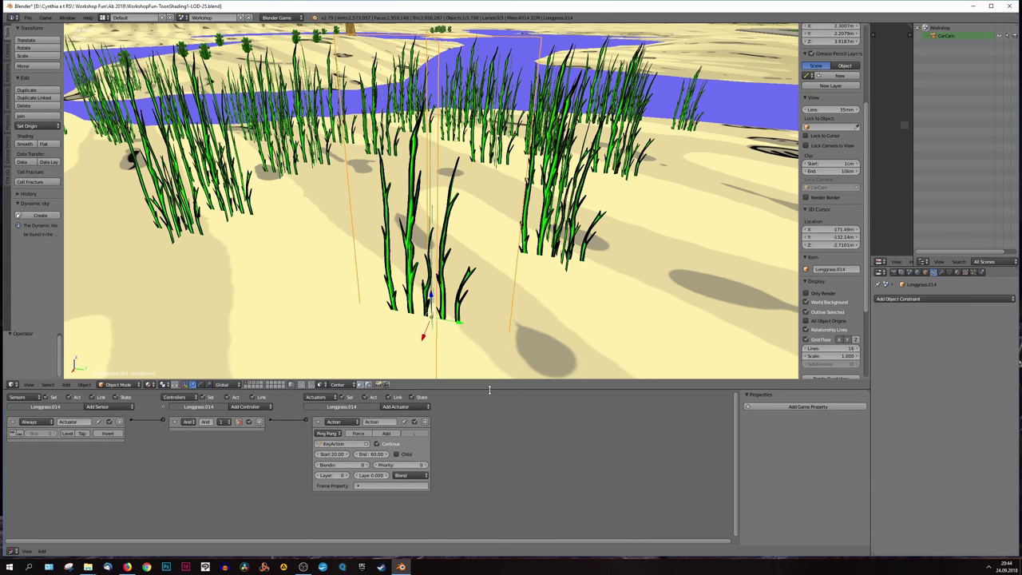
{"action": "left_click_drag", "start_coordinate": [486, 382], "coordinate": [493, 434]}
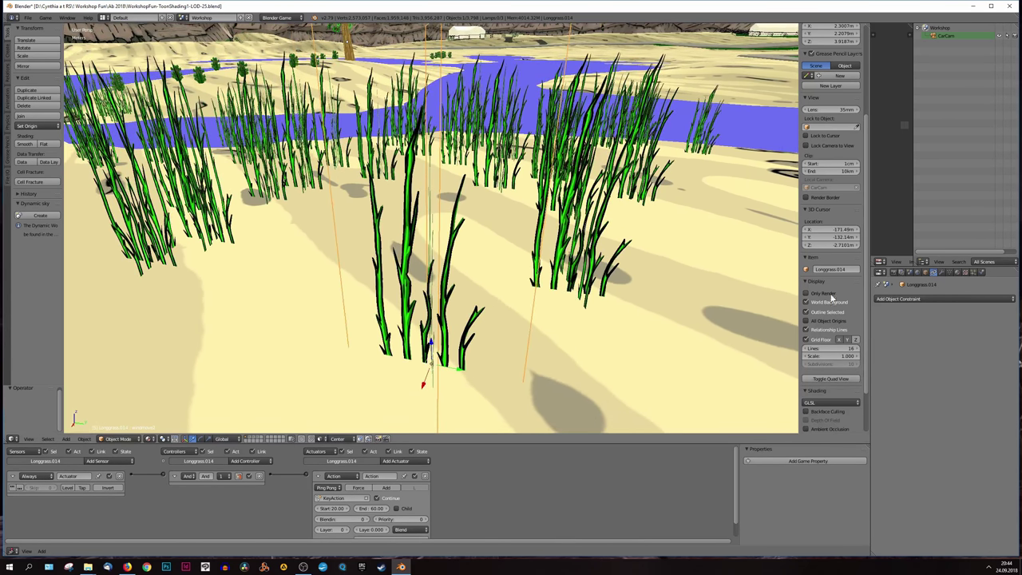
Show the grass clump's shape keys in Object Data and set windmove2 to 0.000
{"action": "left_click", "coordinate": [949, 273]}
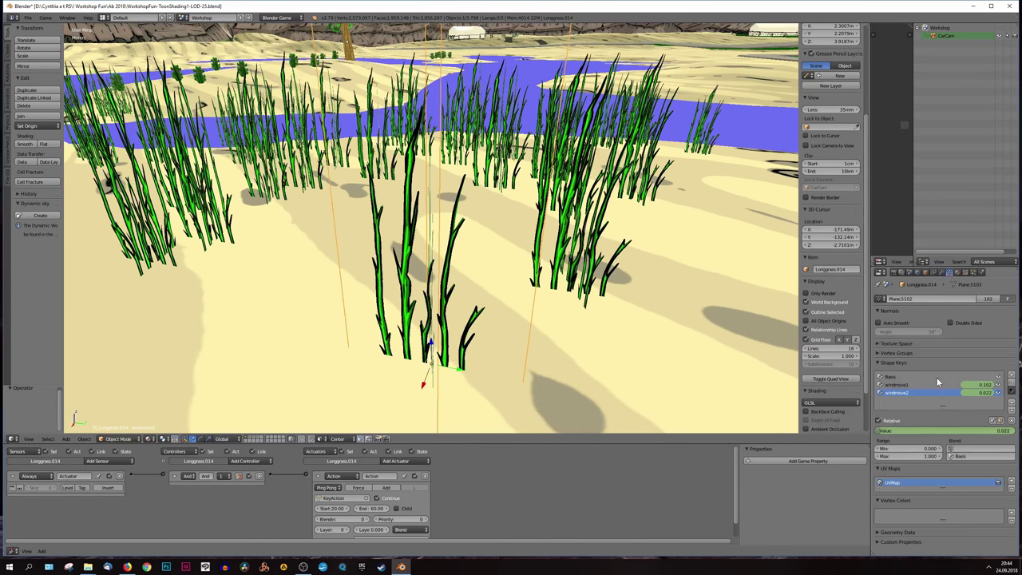
{"action": "mouse_move", "coordinate": [961, 434]}
{"action": "left_mouse_down"}
{"action": "mouse_move", "coordinate": [942, 433]}
{"action": "mouse_move", "coordinate": [1002, 431]}
{"action": "left_mouse_up"}
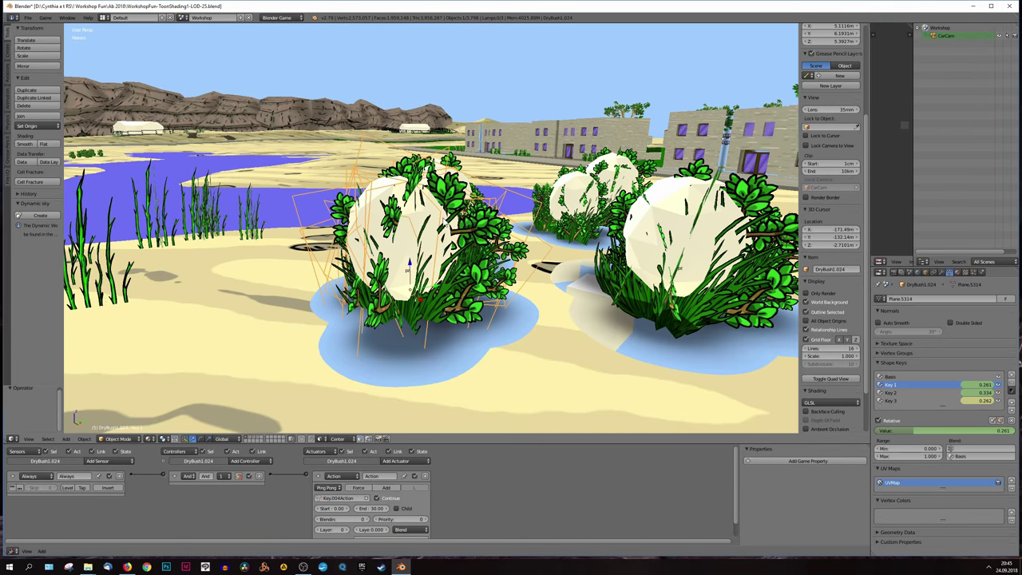
Select Icosphere.003 and show its Rigid Body Joint constraint to Bushbase.003
{"action": "right_click", "coordinate": [425, 234]}
{"action": "key", "text": "g"}
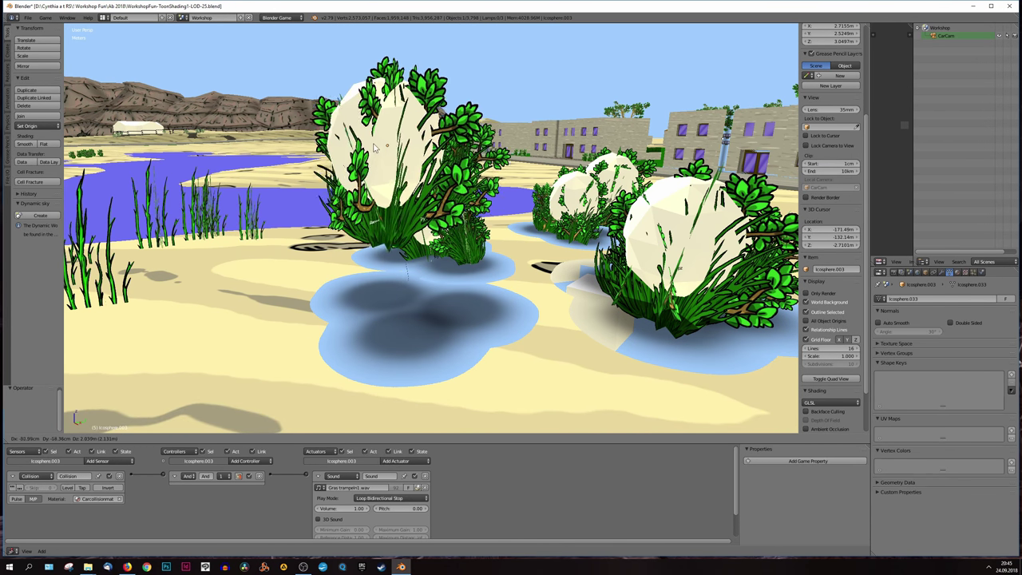
{"action": "right_click", "coordinate": [412, 58]}
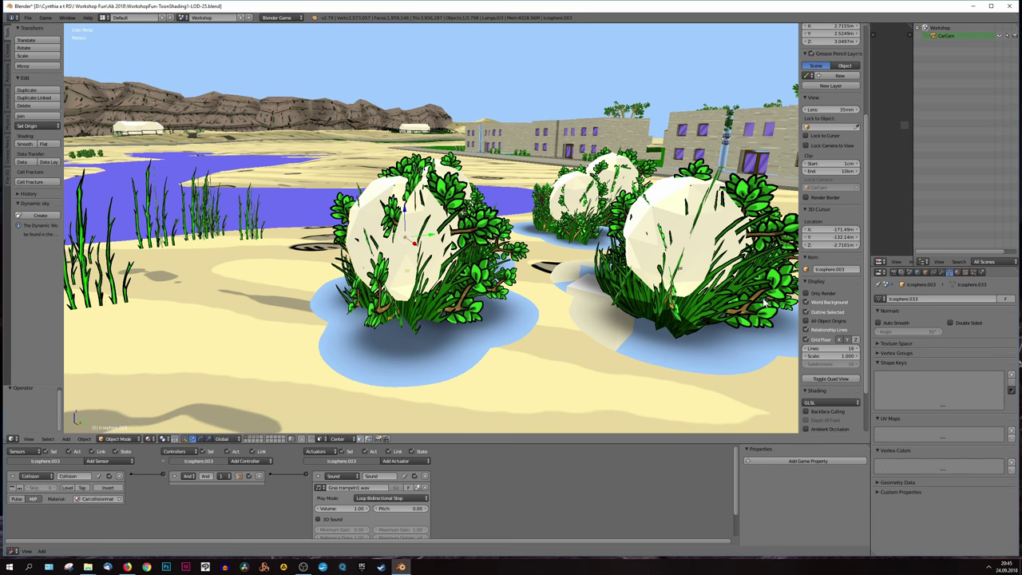
{"action": "left_click", "coordinate": [932, 273]}
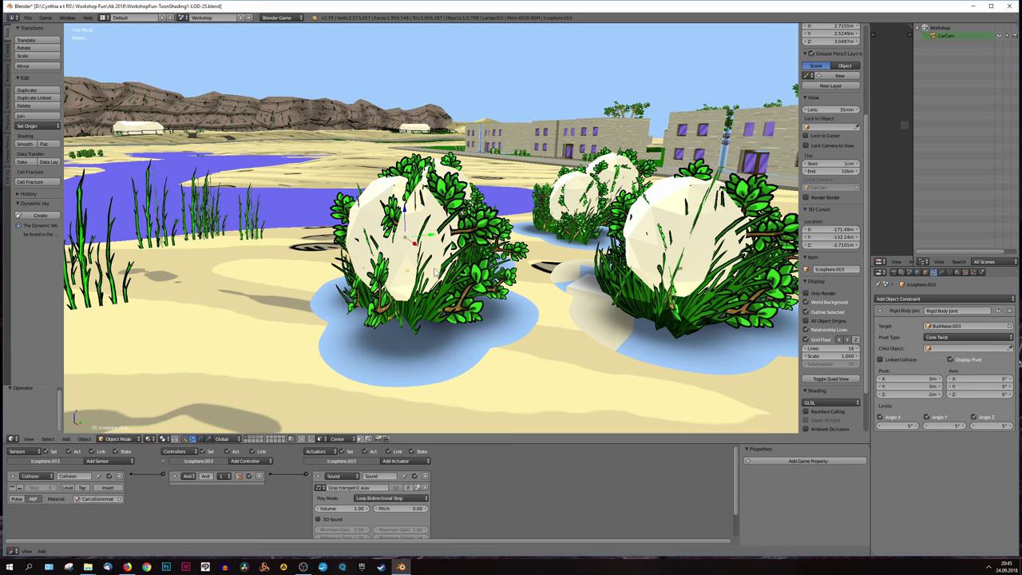
Run the game twice briefly to test the bush wobble, exiting each time
{"action": "key", "text": "p"}
{"action": "key", "text": "Escape"}
{"action": "key", "text": "p"}
{"action": "key", "text": "Escape"}
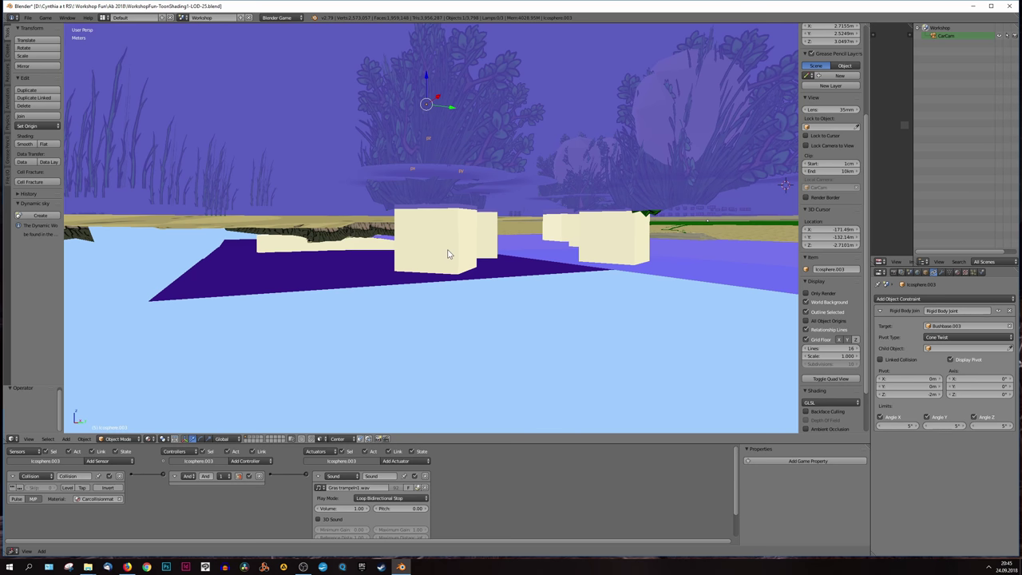
Inspect the Bushbase.003 base cube without moving it, then restore textured toon shading
{"action": "right_click", "coordinate": [447, 254]}
{"action": "key", "text": "g"}
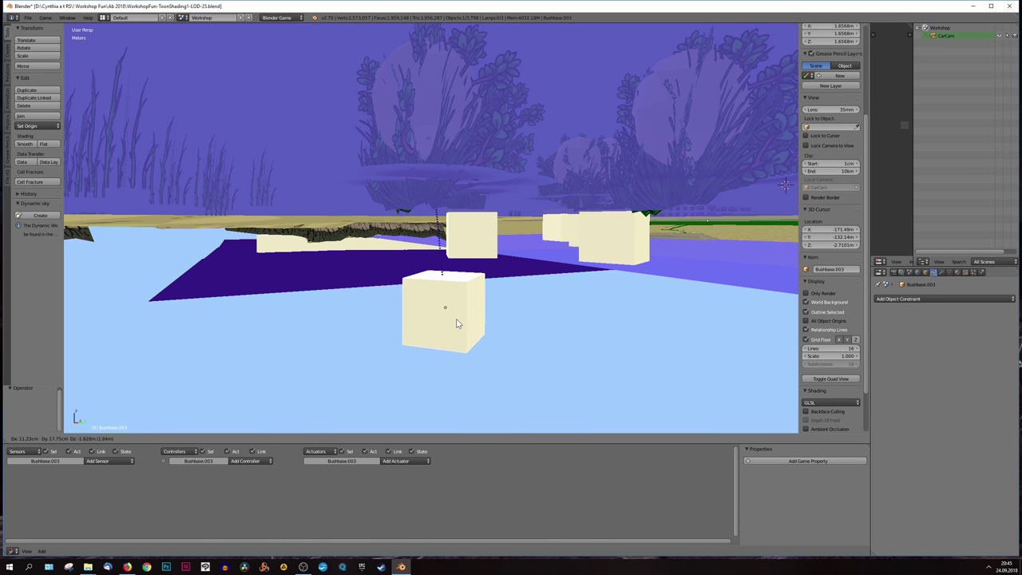
{"action": "key", "text": "Escape"}
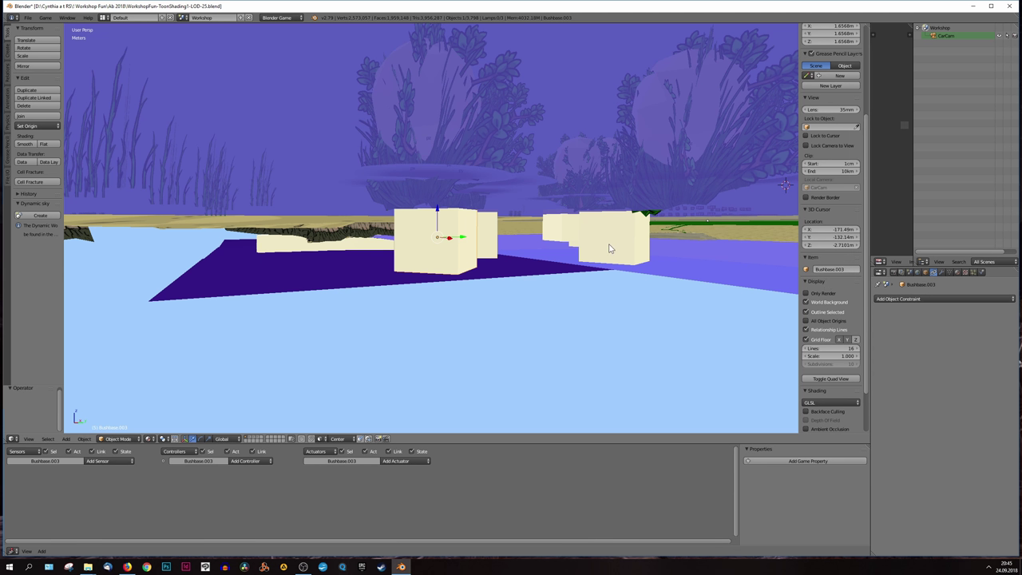
{"action": "key", "text": "alt+z"}
{"action": "middle_click_drag", "start_coordinate": [752, 268], "coordinate": [450, 244]}
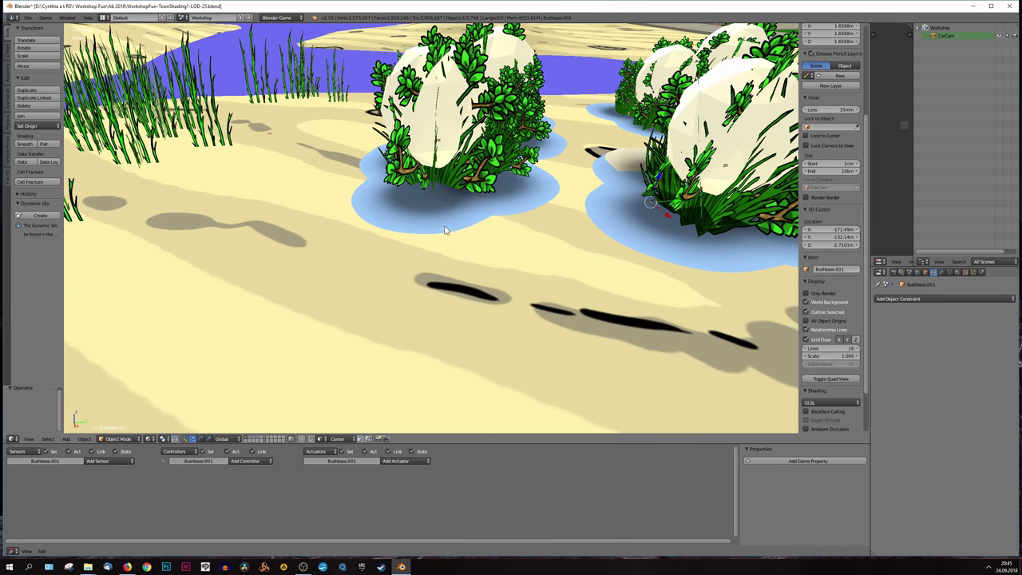
Select DryBush1.008, DryBush1.024, Icosphere.003 and Bushbase.003 together as one cluster
{"action": "right_click", "coordinate": [443, 231]}
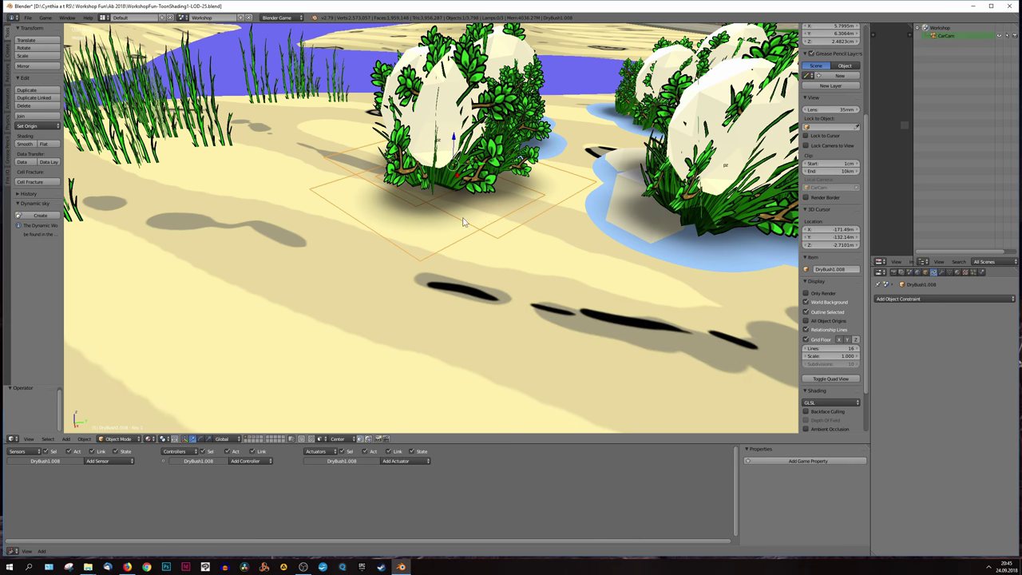
{"action": "mouse_move", "coordinate": [481, 210]}
{"action": "middle_mouse_down"}
{"action": "mouse_move", "coordinate": [463, 273]}
{"action": "mouse_move", "coordinate": [482, 269]}
{"action": "middle_mouse_up"}
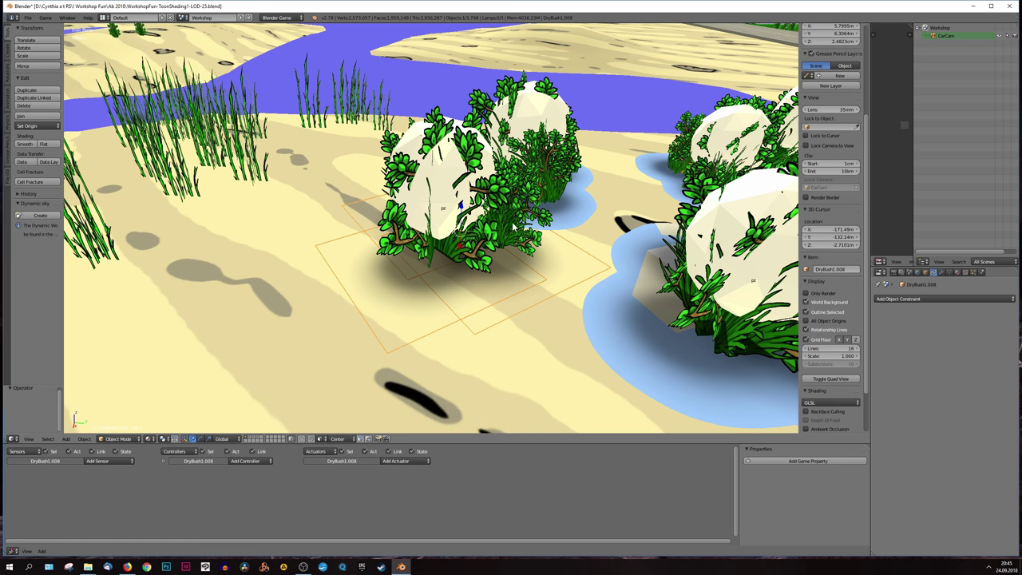
{"action": "right_click", "coordinate": [376, 216], "text": "shift"}
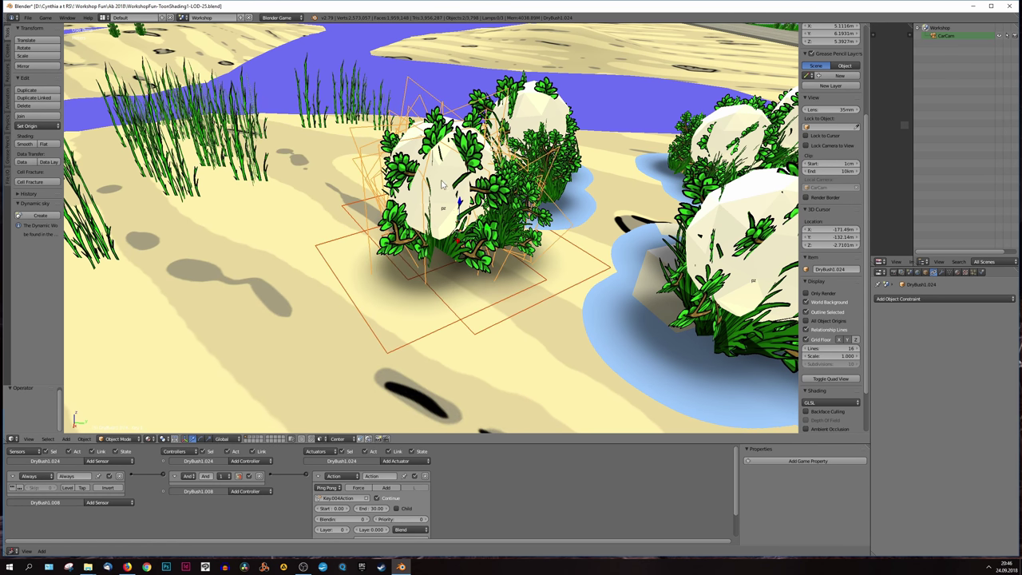
{"action": "right_click", "coordinate": [459, 203]}
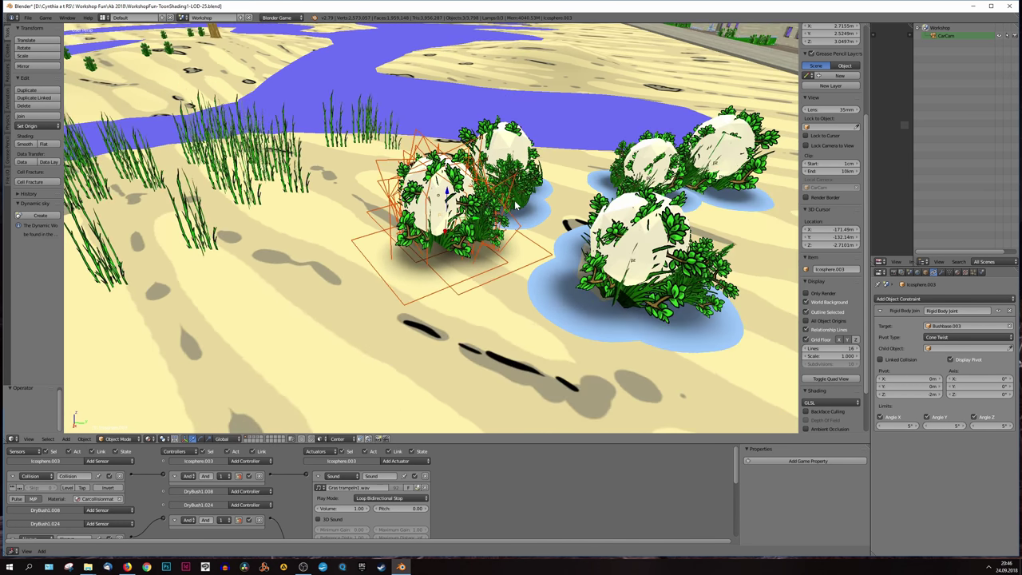
{"action": "mouse_move", "coordinate": [459, 204]}
{"action": "middle_mouse_down"}
{"action": "mouse_move", "coordinate": [518, 169]}
{"action": "mouse_move", "coordinate": [478, 257]}
{"action": "middle_mouse_up"}
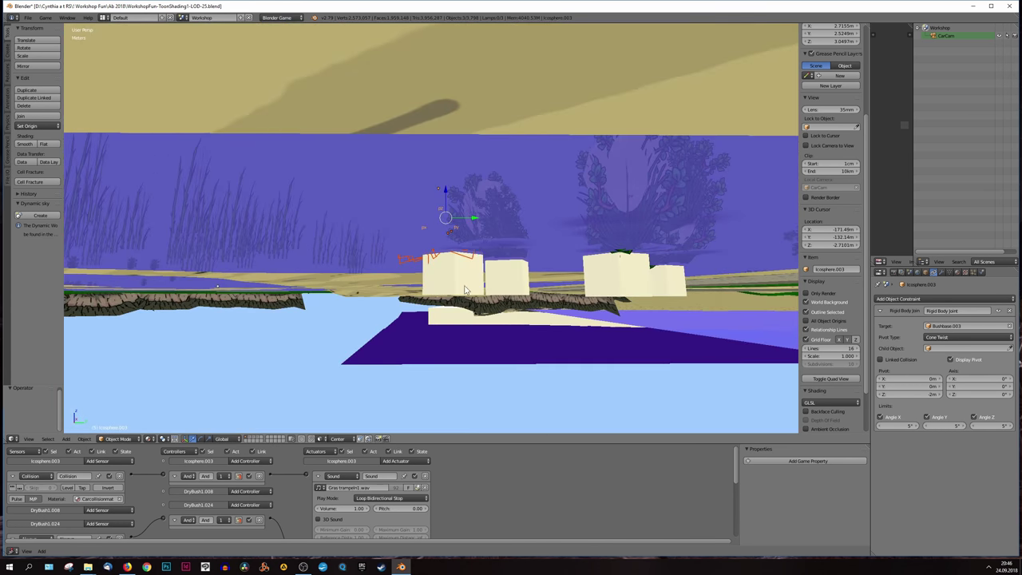
{"action": "right_click", "coordinate": [496, 278]}
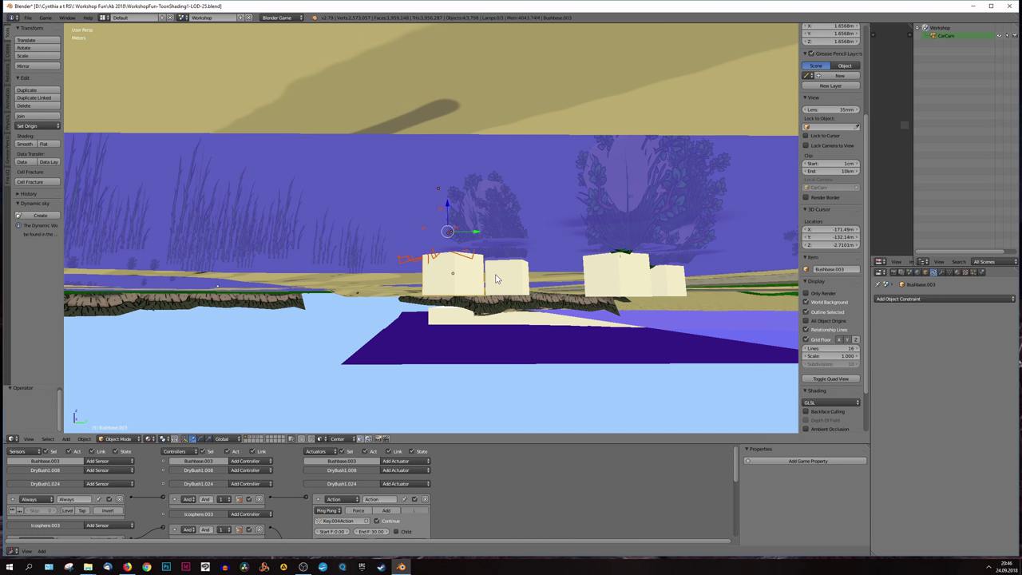
{"action": "mouse_move", "coordinate": [534, 276]}
{"action": "middle_mouse_down"}
{"action": "mouse_move", "coordinate": [548, 288]}
{"action": "mouse_move", "coordinate": [472, 329]}
{"action": "middle_mouse_up"}
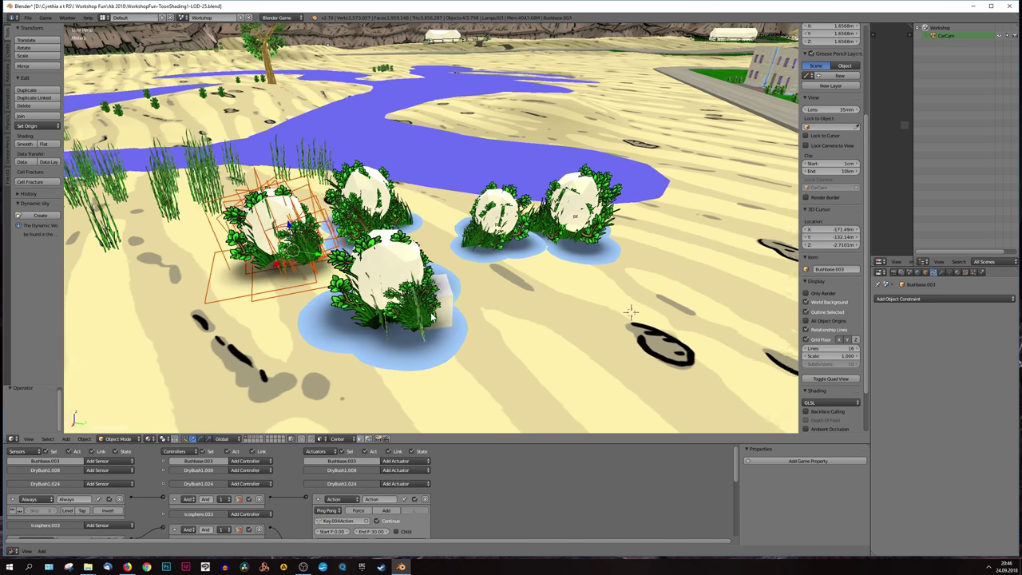
Duplicate the bush cluster beside the right-hand group and rotate it 40.1°
{"action": "left_click", "coordinate": [49, 91]}
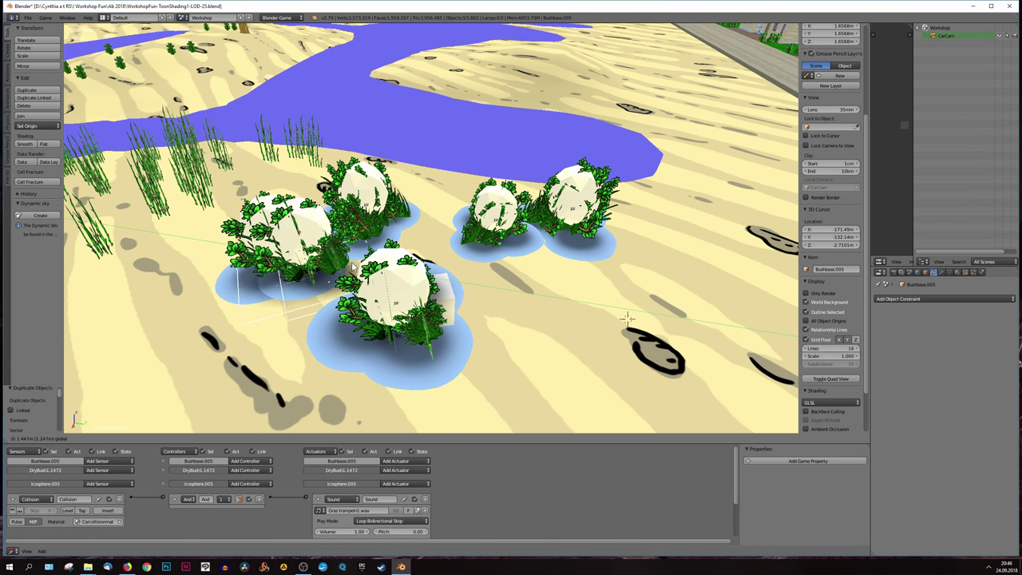
{"action": "left_click_drag", "start_coordinate": [325, 262], "coordinate": [628, 319]}
{"action": "middle_click_drag", "start_coordinate": [629, 319], "coordinate": [503, 359]}
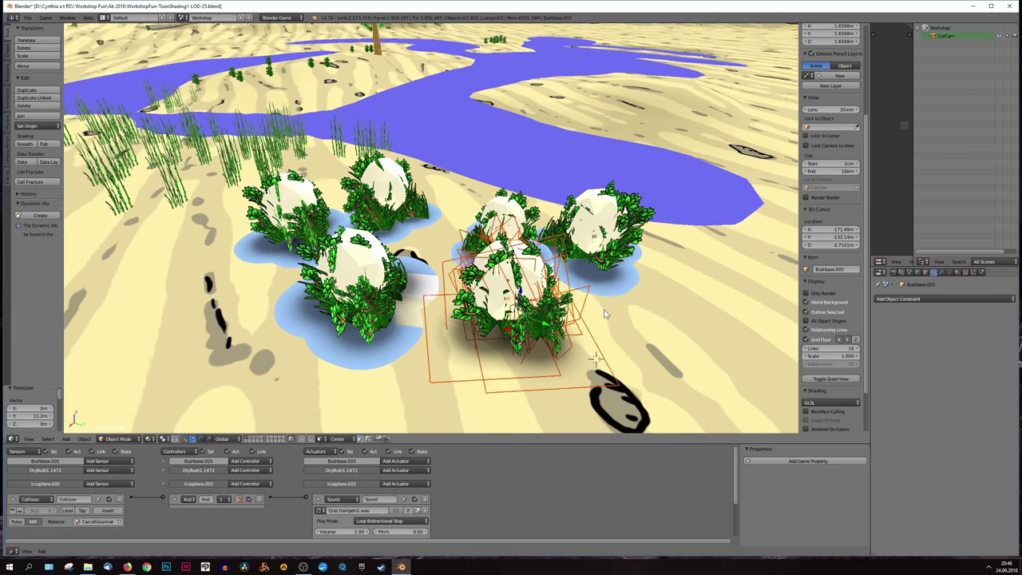
{"action": "key", "text": "r"}
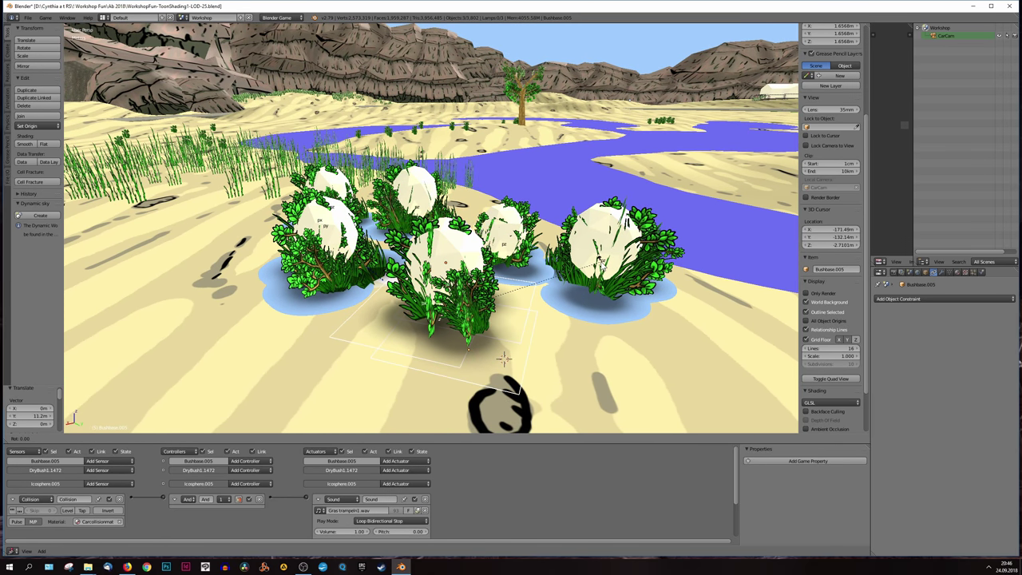
{"action": "left_click", "coordinate": [503, 358]}
{"action": "mouse_move", "coordinate": [503, 359]}
{"action": "middle_mouse_down"}
{"action": "mouse_move", "coordinate": [402, 314]}
{"action": "mouse_move", "coordinate": [405, 302]}
{"action": "middle_mouse_up"}
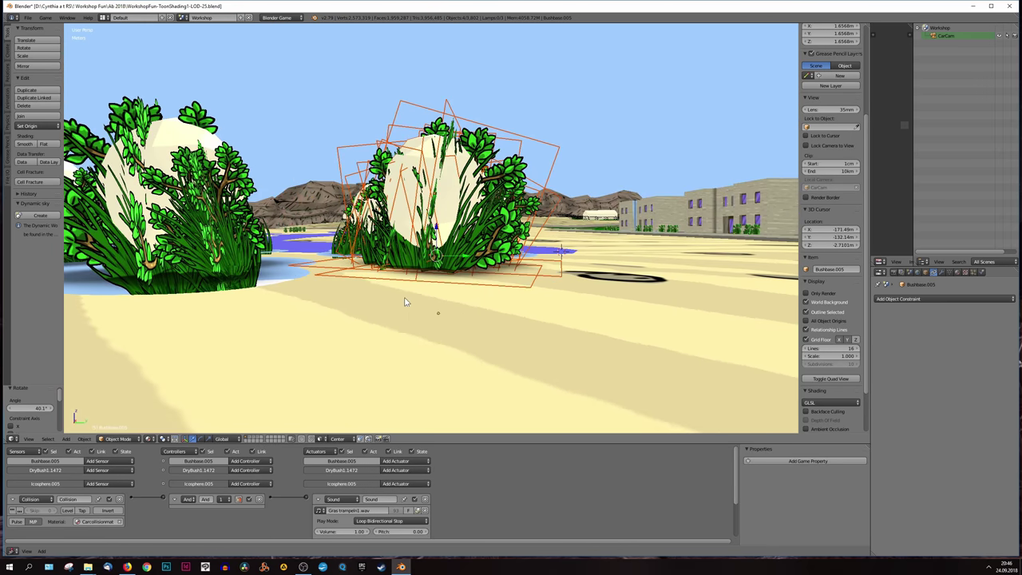
{"action": "mouse_move", "coordinate": [500, 289]}
{"action": "middle_mouse_down"}
{"action": "mouse_move", "coordinate": [455, 288]}
{"action": "mouse_move", "coordinate": [452, 263]}
{"action": "middle_mouse_up"}
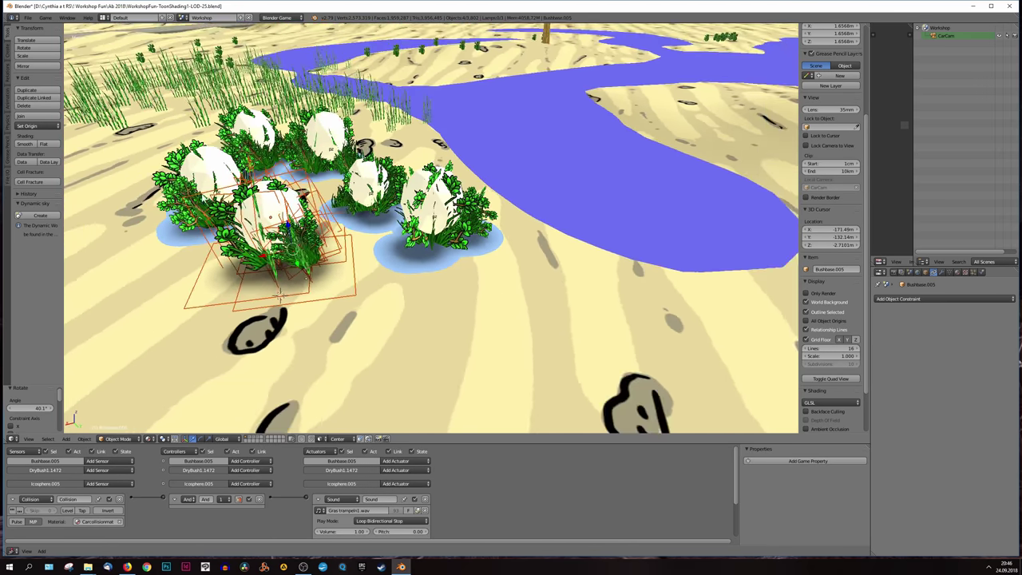
Place a second cluster copy on the sand, adjust its height and tilt it slightly
{"action": "left_click", "coordinate": [36, 91]}
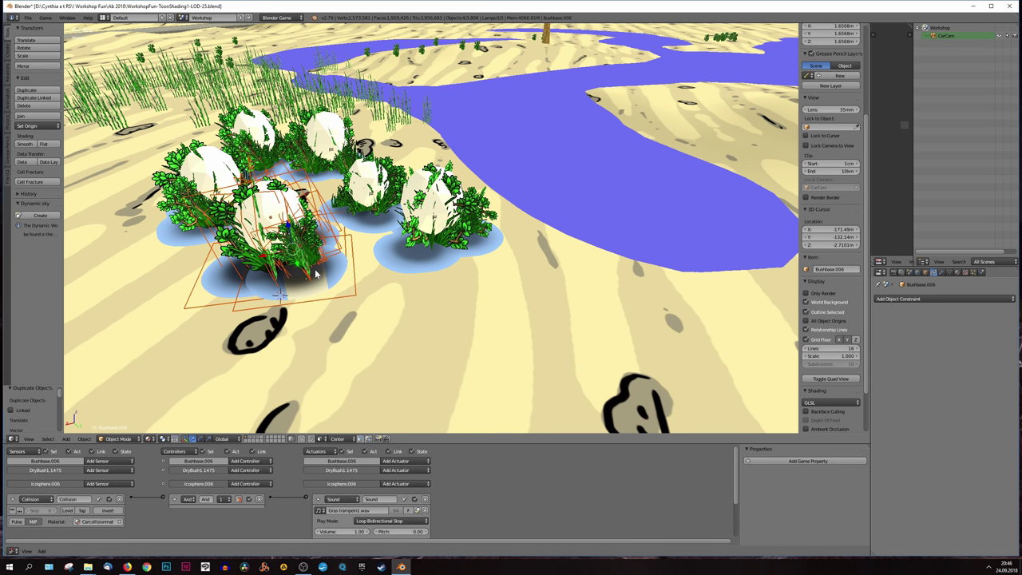
{"action": "left_click", "coordinate": [562, 294]}
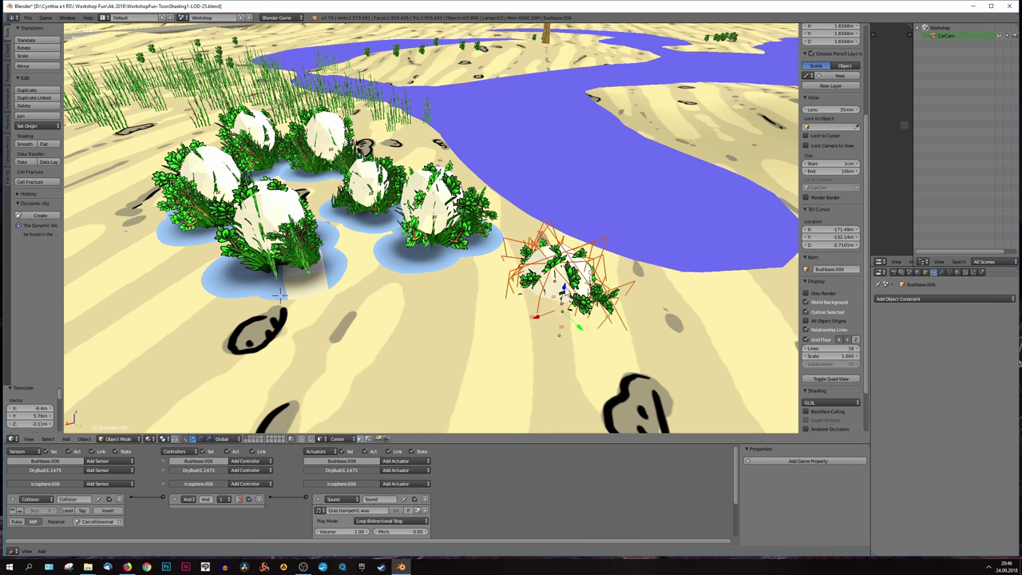
{"action": "key", "text": "g"}
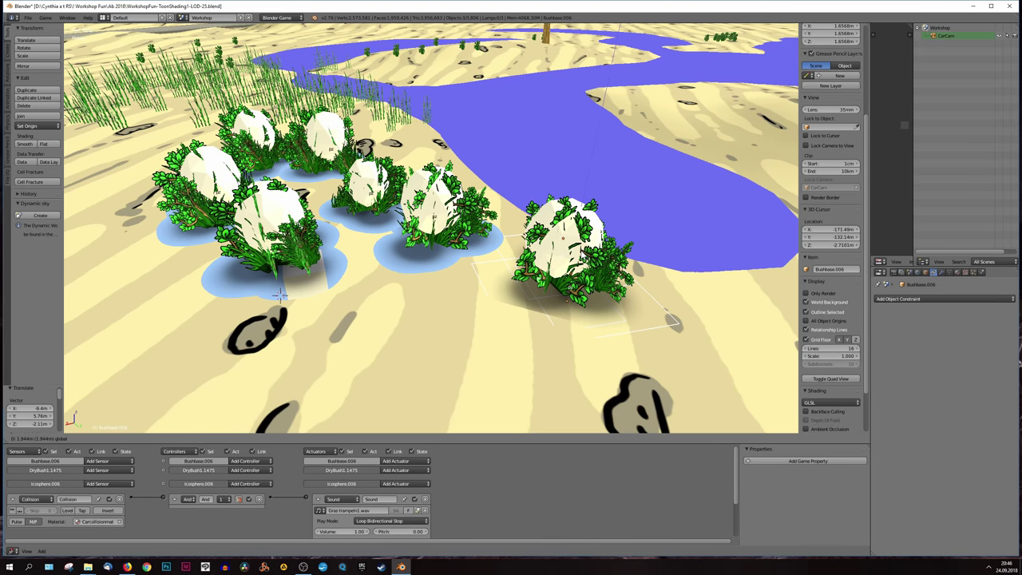
{"action": "key", "text": "z"}
{"action": "key", "text": "Return"}
{"action": "middle_click_drag", "start_coordinate": [479, 239], "coordinate": [581, 179]}
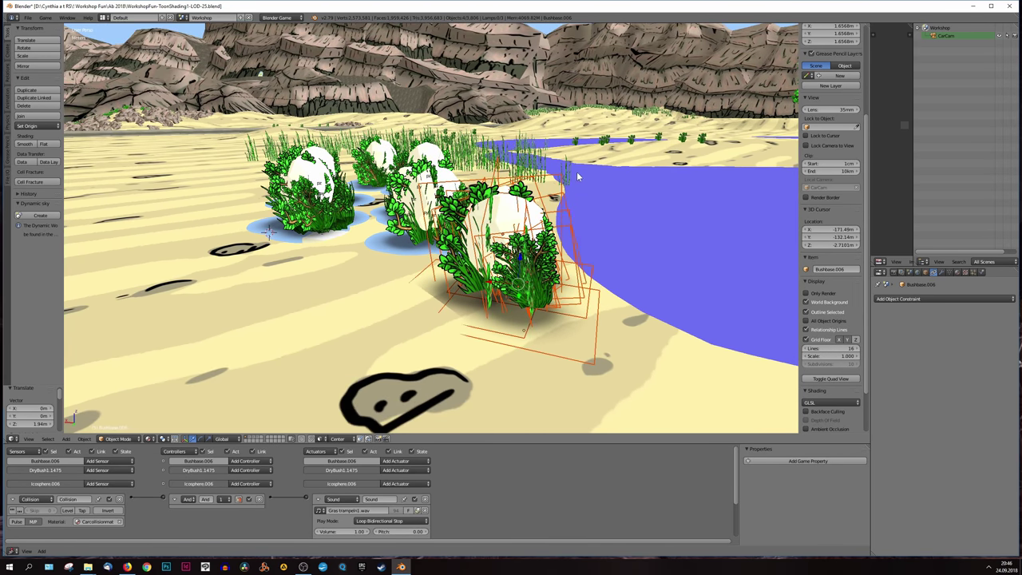
{"action": "key", "text": "r"}
{"action": "left_click", "coordinate": [580, 179]}
Shrink the second copy to 0.881 and turn it around its axis
{"action": "key", "text": "s"}
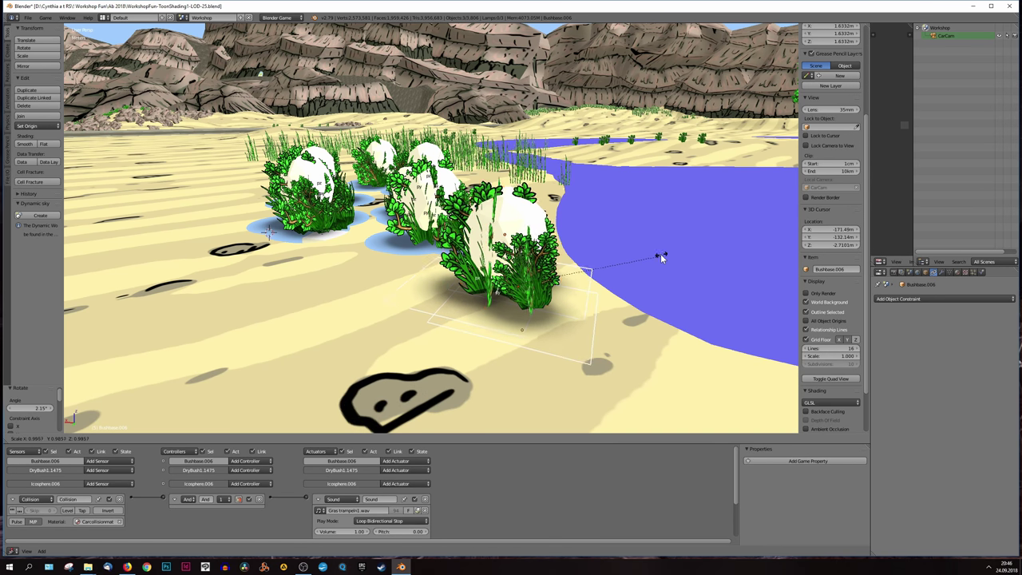
{"action": "left_click", "coordinate": [646, 250]}
{"action": "middle_click_drag", "start_coordinate": [646, 251], "coordinate": [641, 230]}
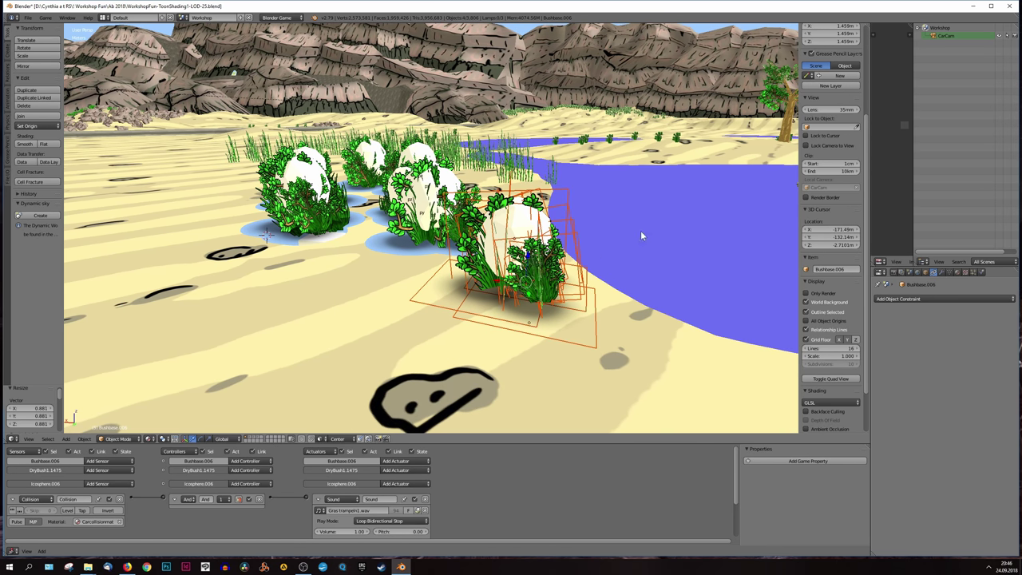
{"action": "key", "text": "r"}
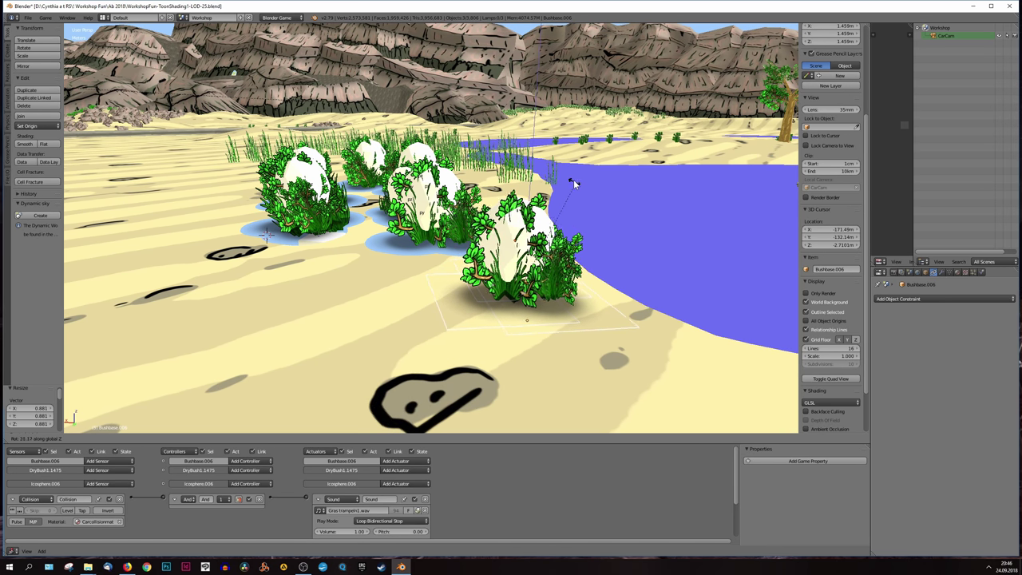
{"action": "left_click", "coordinate": [575, 171]}
{"action": "mouse_move", "coordinate": [574, 171]}
{"action": "middle_mouse_down"}
{"action": "mouse_move", "coordinate": [461, 359]}
{"action": "mouse_move", "coordinate": [85, 157]}
{"action": "middle_mouse_up"}
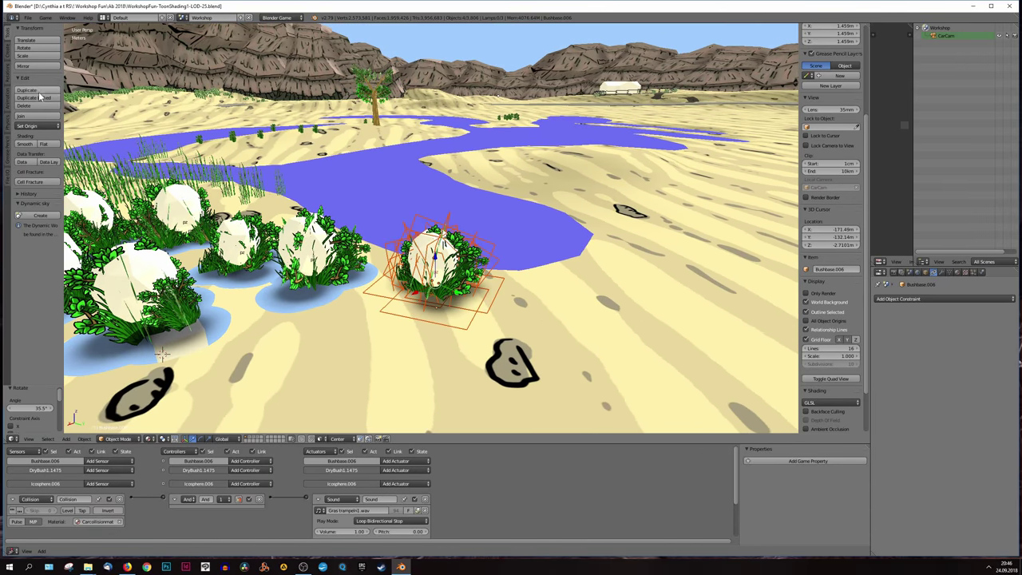
{"action": "middle_click_drag", "start_coordinate": [379, 283], "coordinate": [413, 291]}
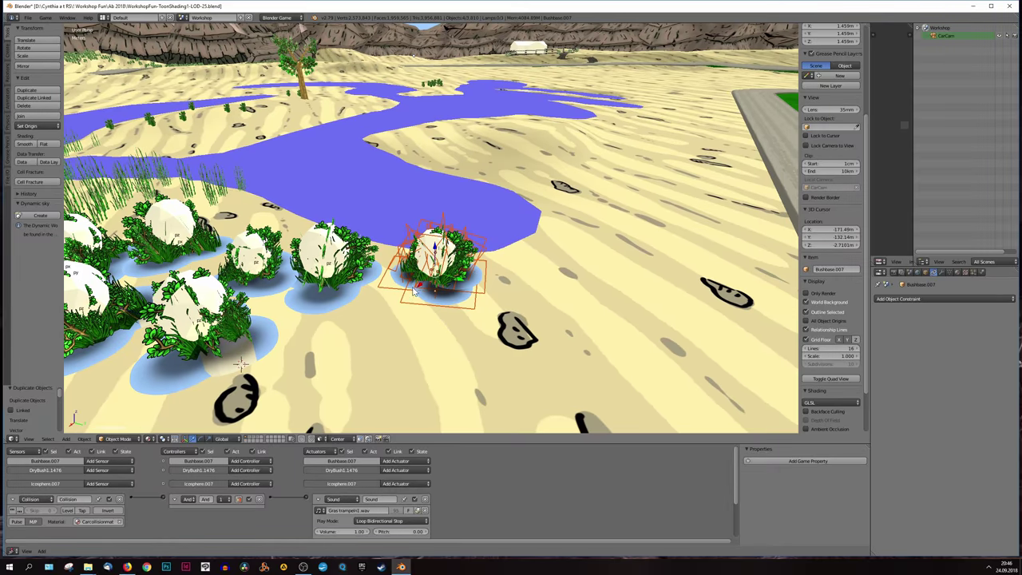
Place a third cluster copy beside the group, shifting it along X and Y
{"action": "key", "text": "g"}
{"action": "key", "text": "x"}
{"action": "left_click", "coordinate": [375, 343]}
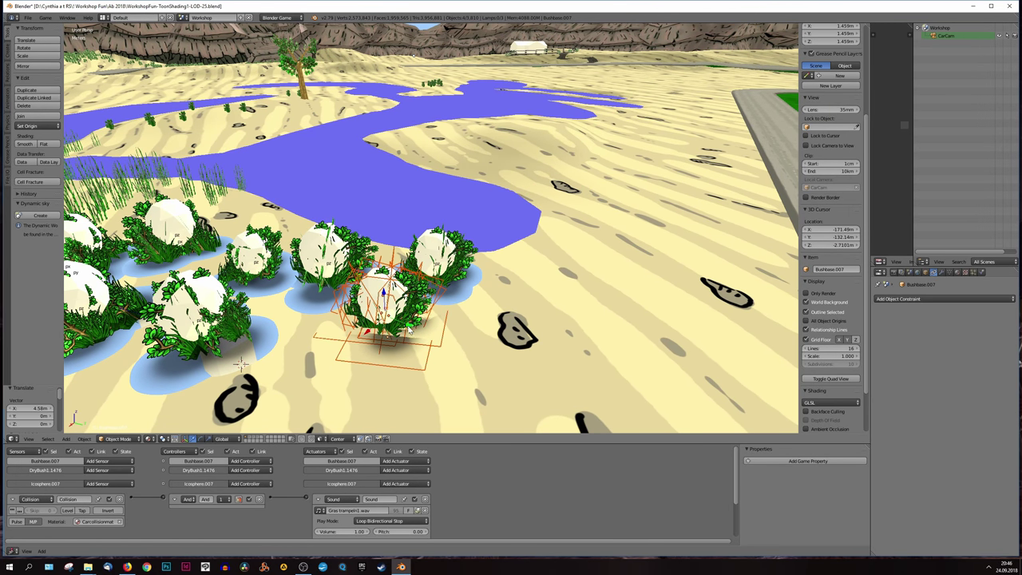
{"action": "key", "text": "g"}
{"action": "key", "text": "y"}
{"action": "left_click", "coordinate": [411, 329]}
Enlarge the third copy to 1.075 and raise it 9.06cm
{"action": "key", "text": "s"}
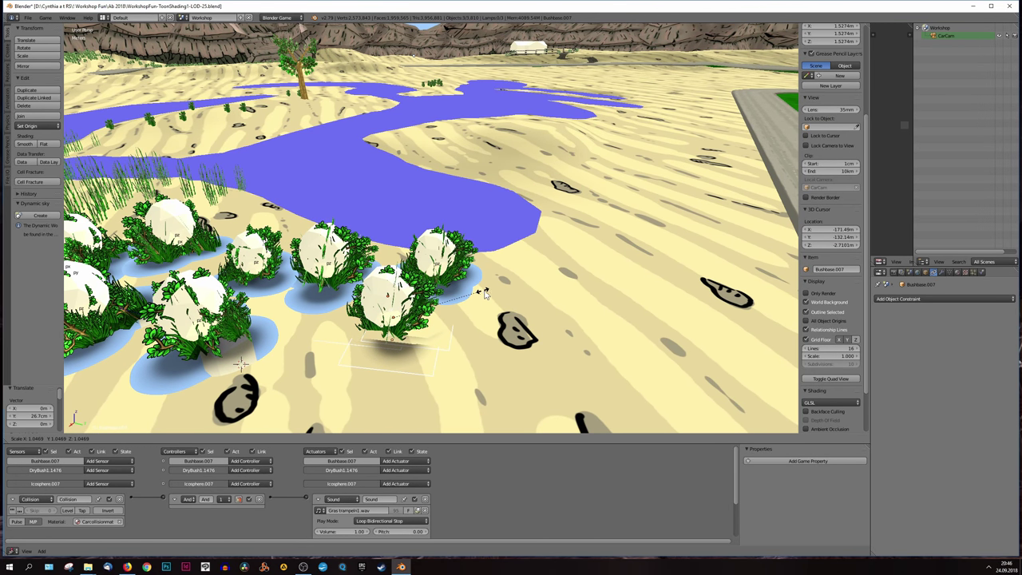
{"action": "left_click", "coordinate": [481, 302]}
{"action": "middle_click_drag", "start_coordinate": [481, 302], "coordinate": [414, 317]}
{"action": "key", "text": "g"}
{"action": "key", "text": "z"}
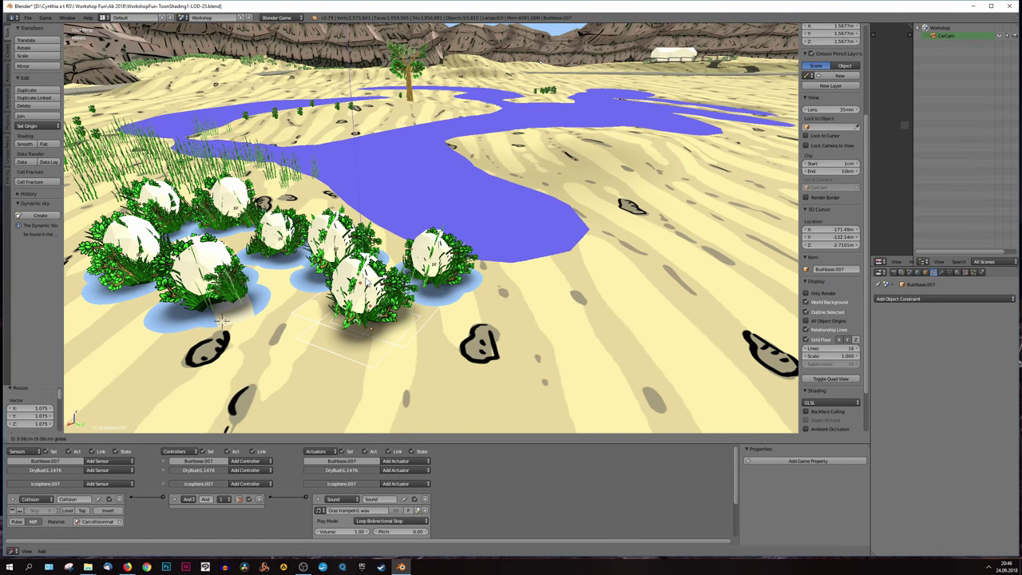
{"action": "left_click", "coordinate": [365, 281]}
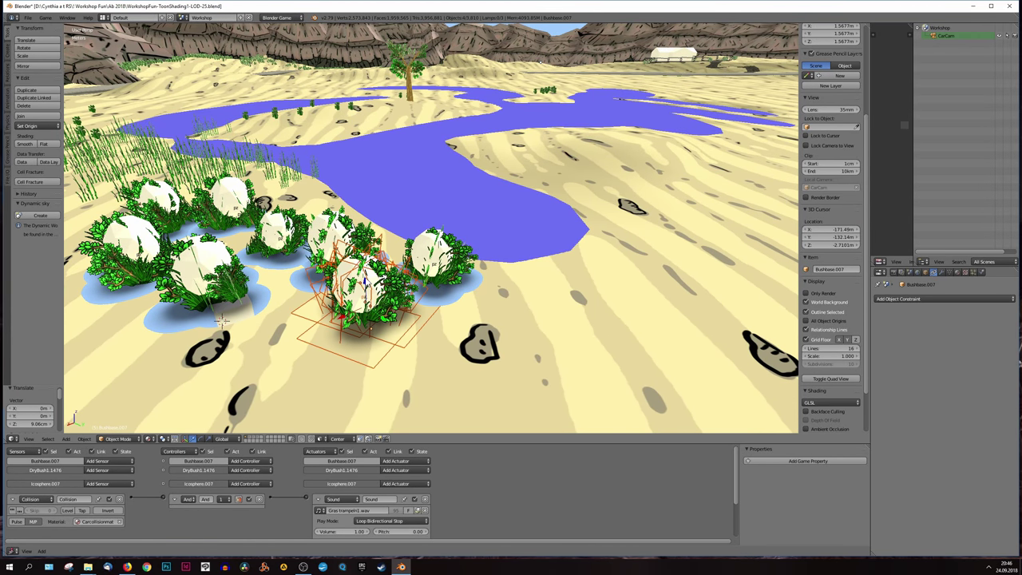
{"action": "key", "text": "KP_Decimal"}
{"action": "mouse_move", "coordinate": [366, 281]}
{"action": "middle_mouse_down"}
{"action": "mouse_move", "coordinate": [493, 313]}
{"action": "mouse_move", "coordinate": [475, 310]}
{"action": "middle_mouse_up"}
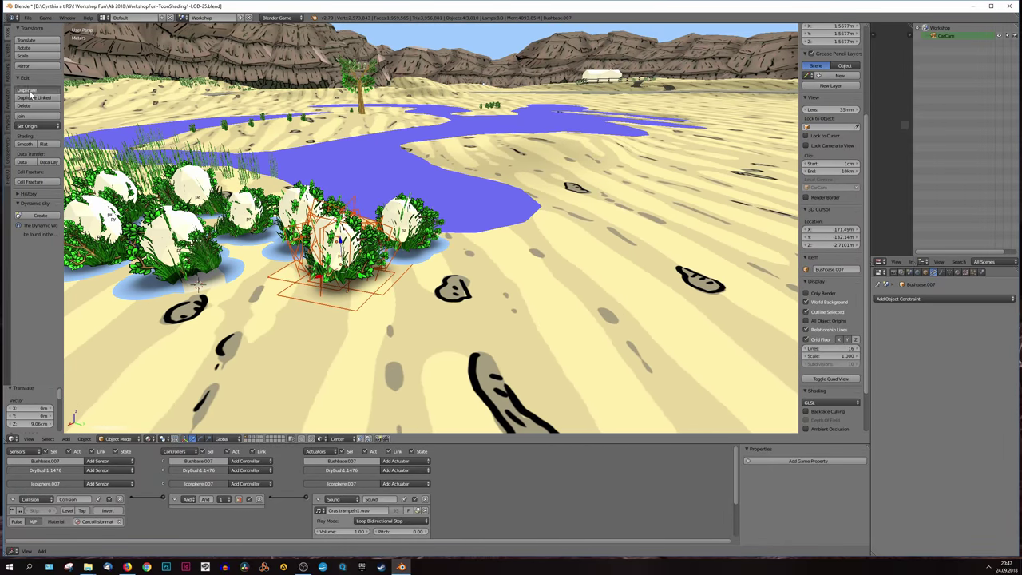
Place a fourth cluster copy on open sand, move it vertically and shrink it to 0.707
{"action": "key", "text": "g"}
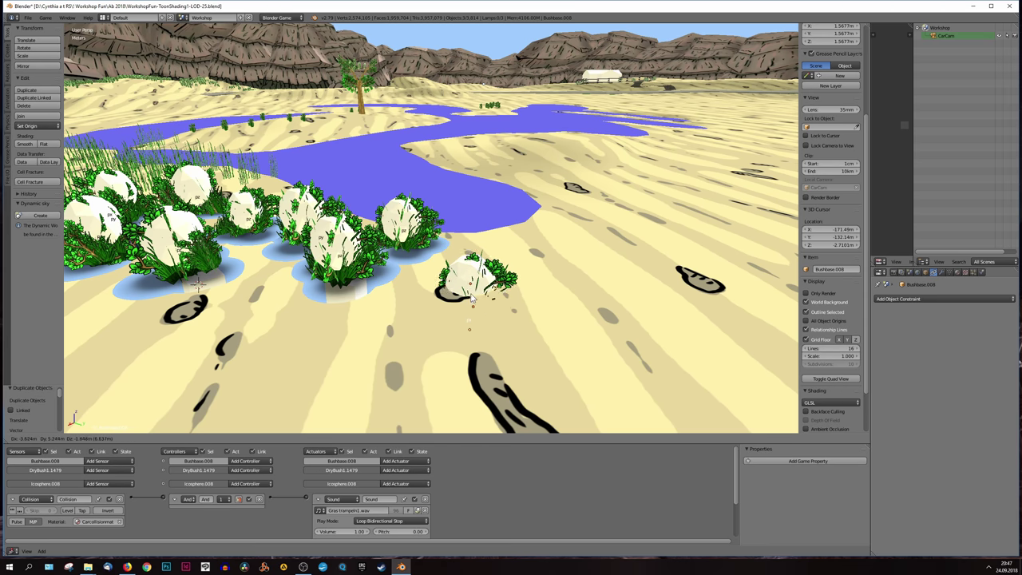
{"action": "left_click", "coordinate": [472, 297]}
{"action": "key", "text": "g"}
{"action": "key", "text": "z"}
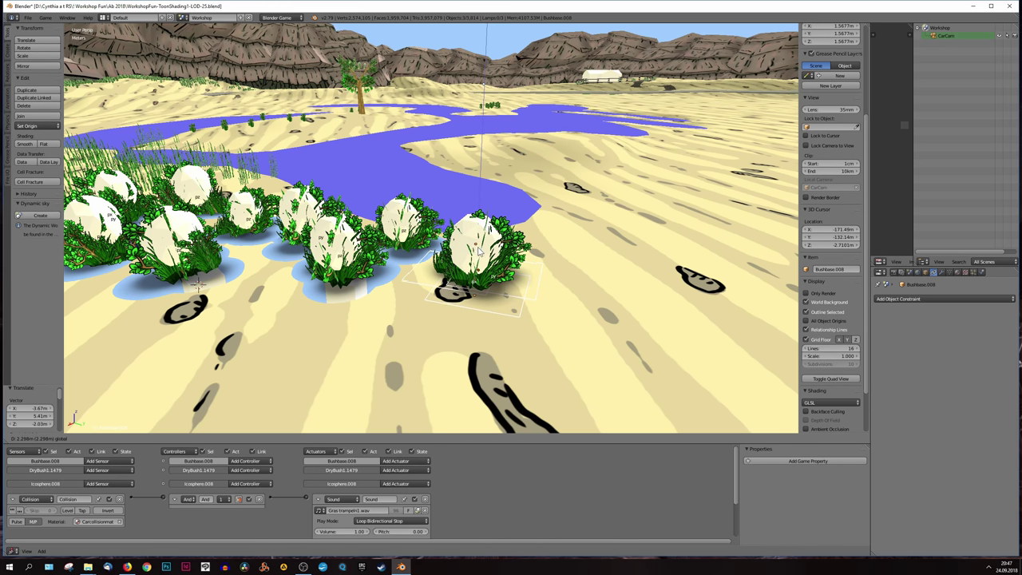
{"action": "left_click", "coordinate": [611, 300]}
{"action": "key", "text": "s"}
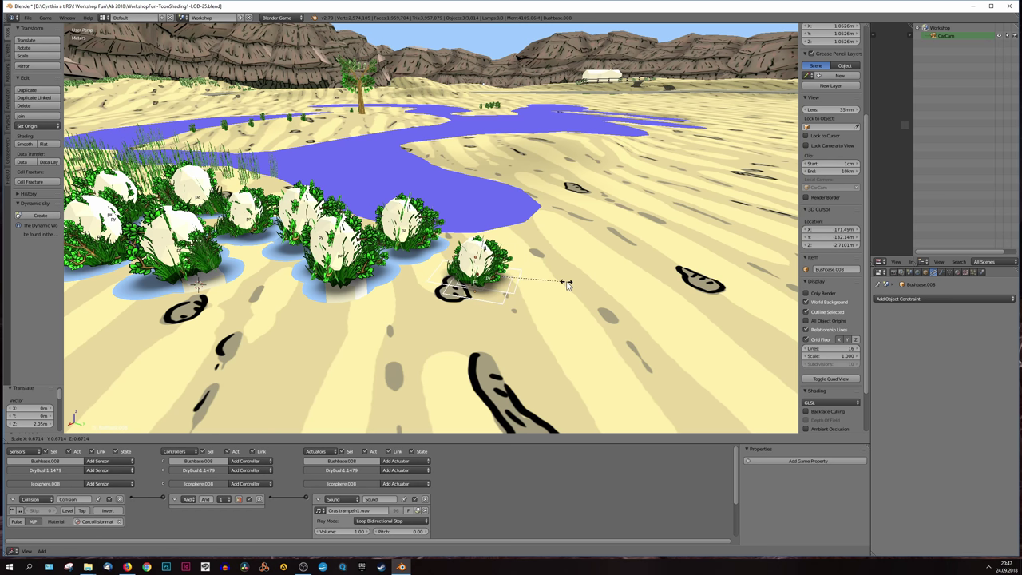
{"action": "left_click", "coordinate": [572, 285]}
Shift the fourth copy along Y, including a 95.1cm move
{"action": "key", "text": "g"}
{"action": "key", "text": "y"}
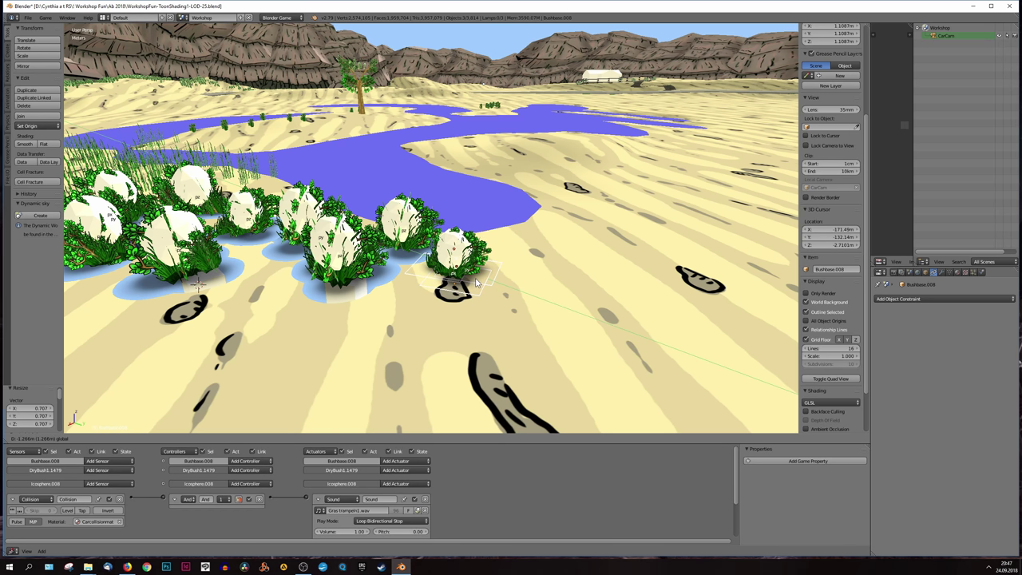
{"action": "left_click", "coordinate": [435, 283]}
{"action": "key", "text": "g"}
{"action": "key", "text": "y"}
{"action": "left_click", "coordinate": [424, 287]}
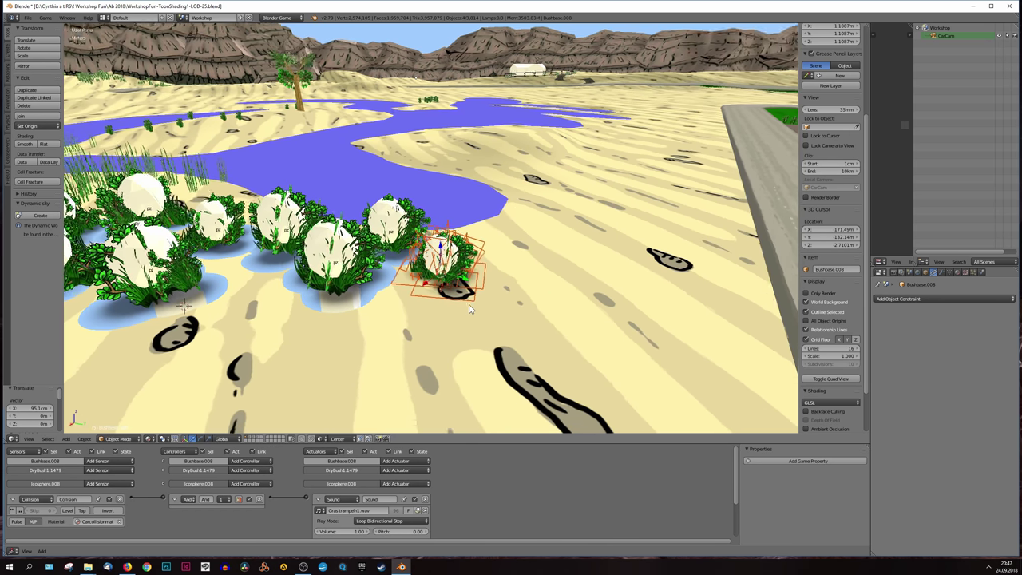
{"action": "mouse_move", "coordinate": [423, 287]}
{"action": "middle_mouse_down"}
{"action": "mouse_move", "coordinate": [487, 334]}
{"action": "mouse_move", "coordinate": [463, 336]}
{"action": "middle_mouse_up"}
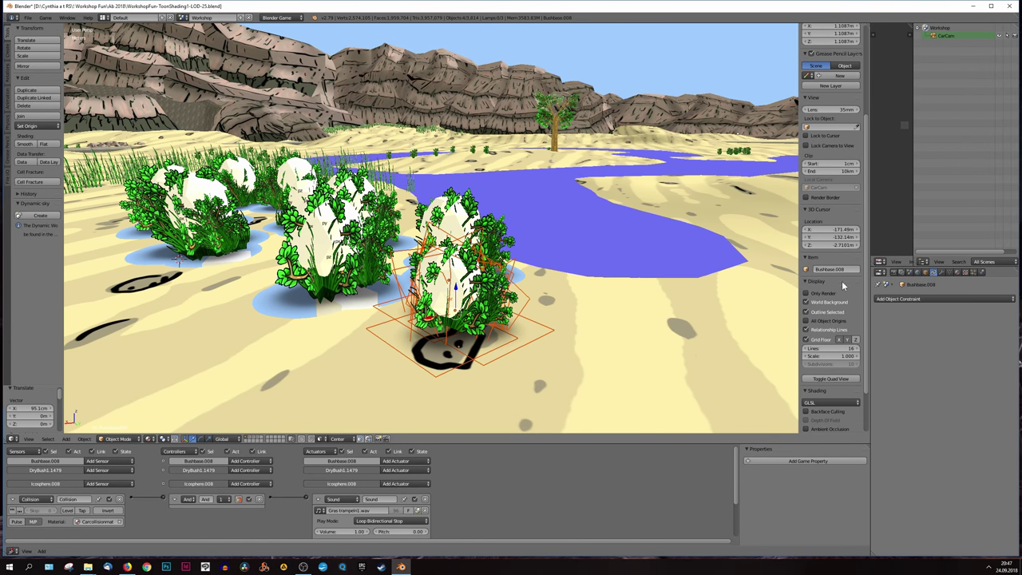
{"action": "right_click", "coordinate": [445, 280]}
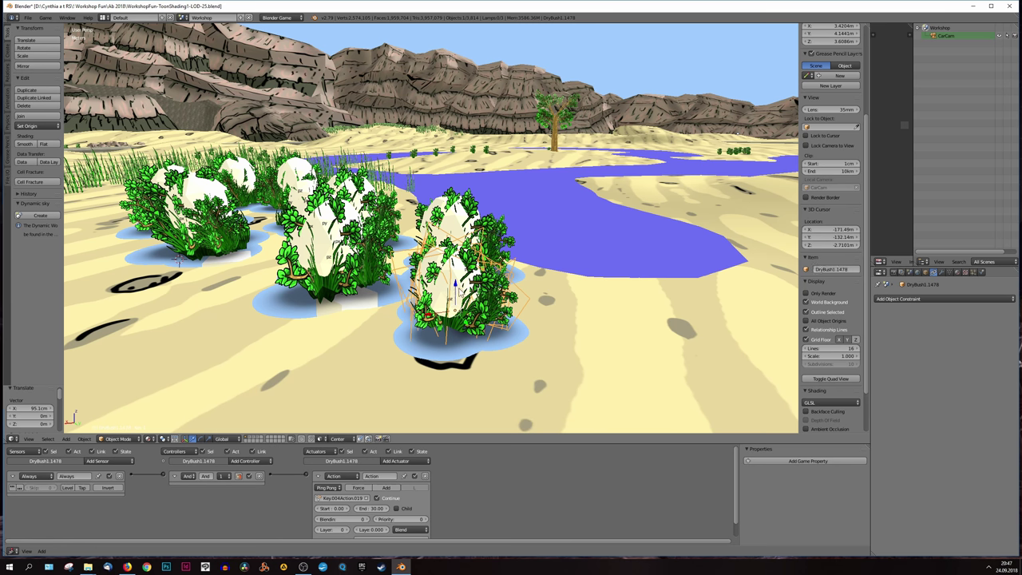
{"action": "left_click", "coordinate": [925, 273]}
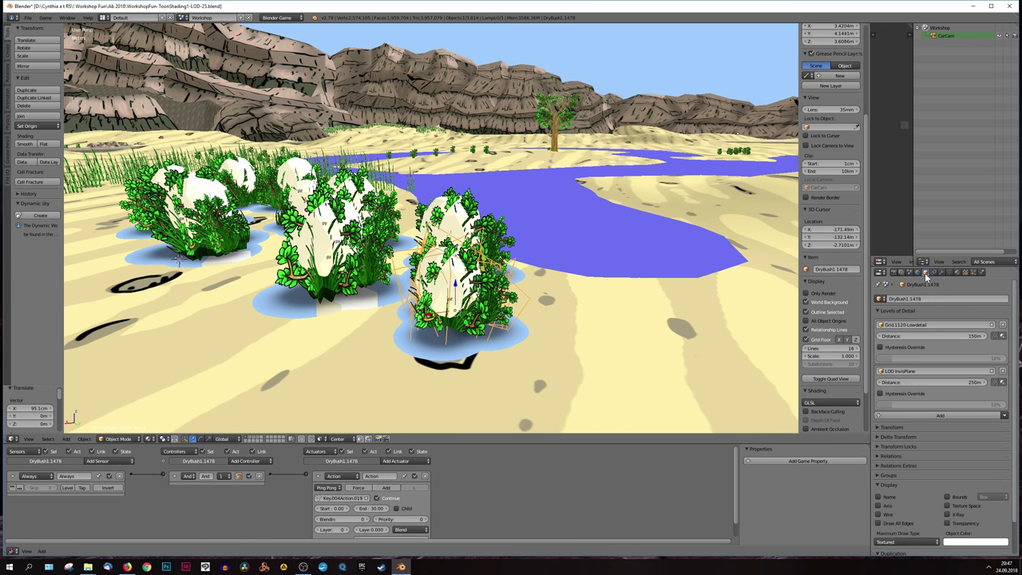
{"action": "left_click", "coordinate": [942, 273]}
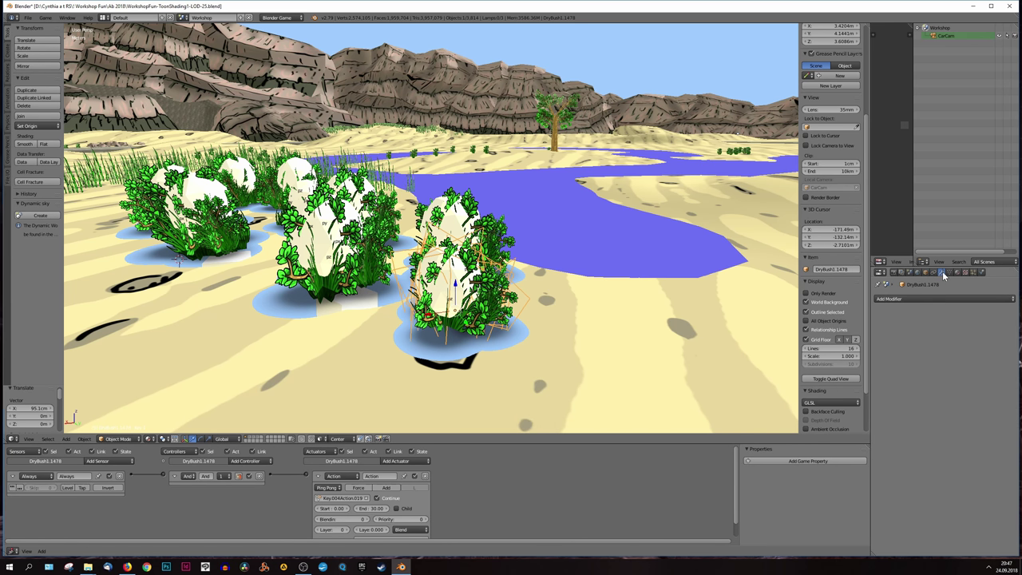
{"action": "left_click", "coordinate": [949, 273]}
{"action": "left_click", "coordinate": [943, 273]}
{"action": "scroll", "coordinate": [469, 304], "scroll_direction": "up", "scroll_amount": 3}
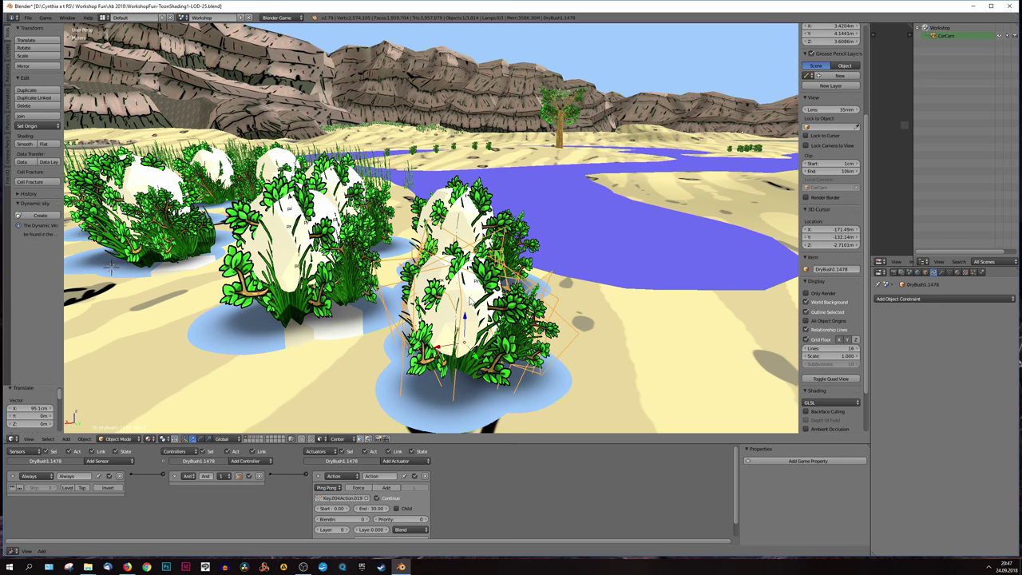
{"action": "right_click", "coordinate": [470, 301]}
{"action": "right_click", "coordinate": [470, 301]}
{"action": "right_click", "coordinate": [470, 301]}
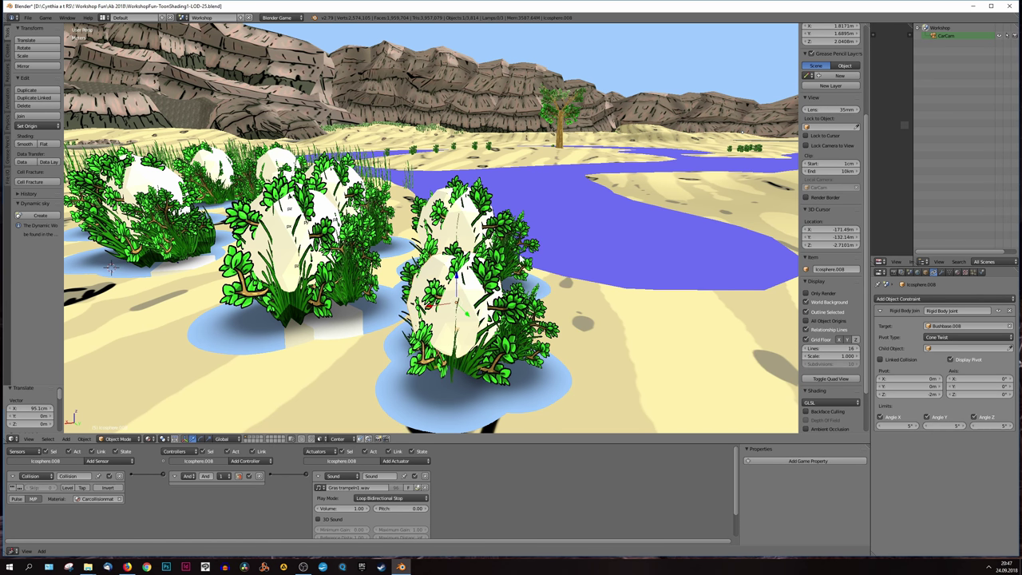
{"action": "left_click", "coordinate": [981, 326]}
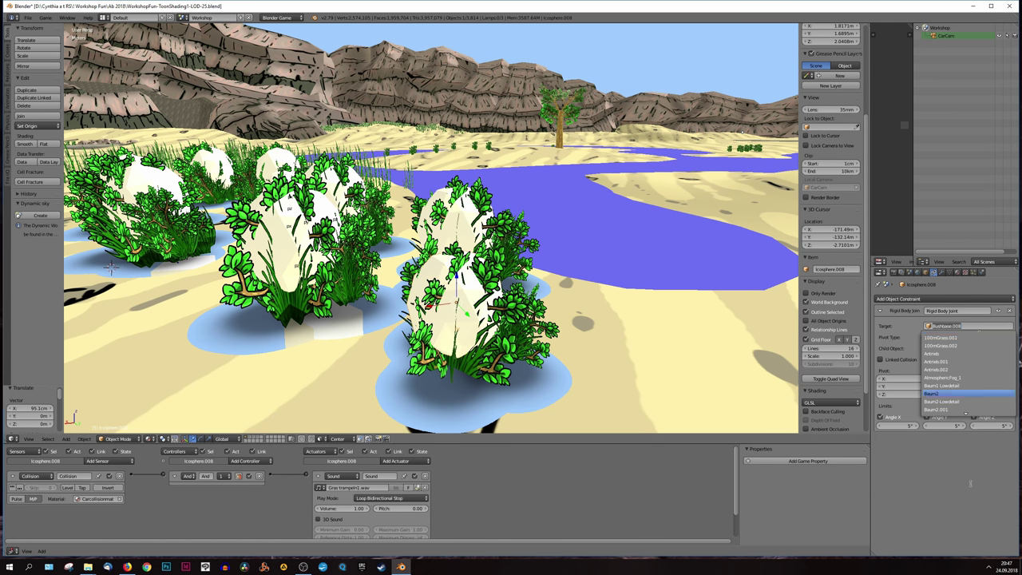
{"action": "mouse_move", "coordinate": [646, 333]}
{"action": "middle_mouse_down"}
{"action": "mouse_move", "coordinate": [523, 339]}
{"action": "mouse_move", "coordinate": [505, 266]}
{"action": "middle_mouse_up"}
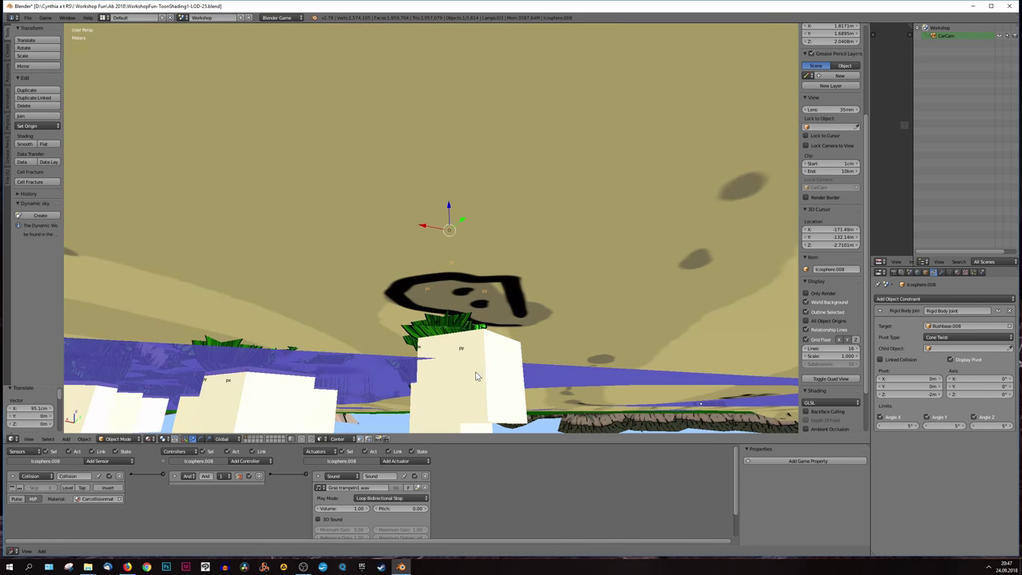
{"action": "right_click", "coordinate": [505, 377]}
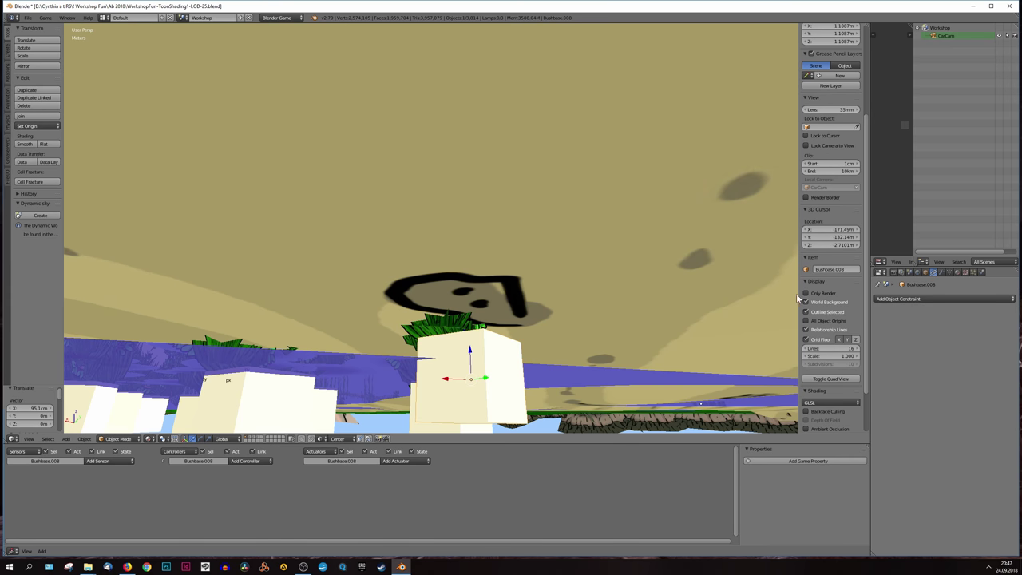
{"action": "left_click", "coordinate": [855, 269]}
Orbit the view back above ground level over the sand
{"action": "middle_click_drag", "start_coordinate": [641, 276], "coordinate": [512, 317]}
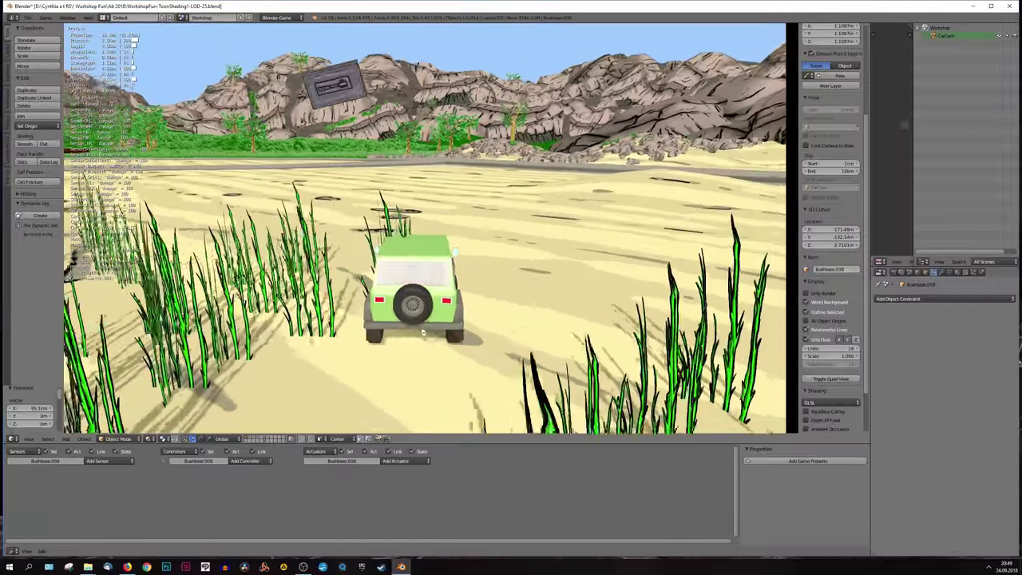
Switch the running game to the jeep's interior camera with C
{"action": "key", "text": "c"}
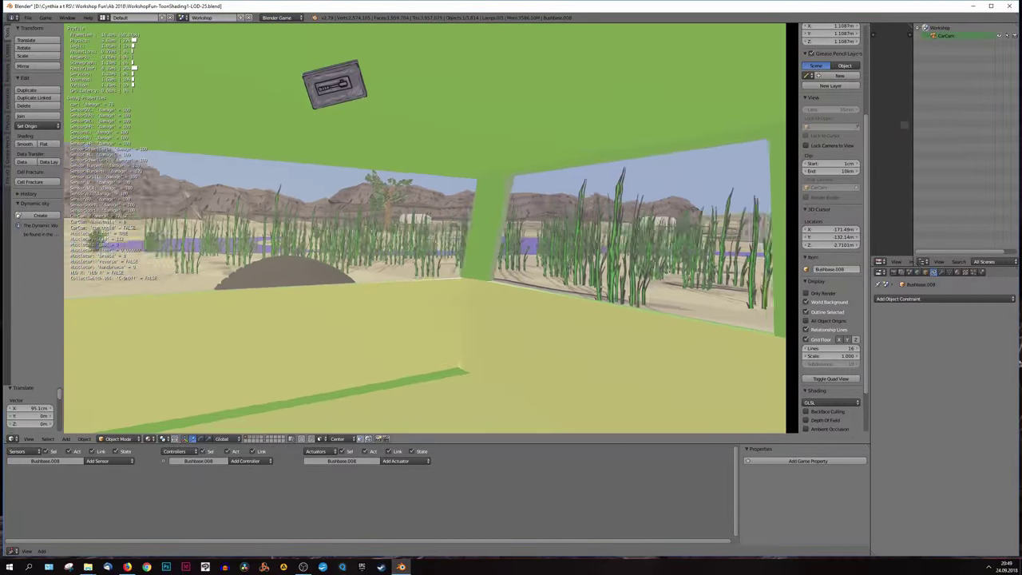